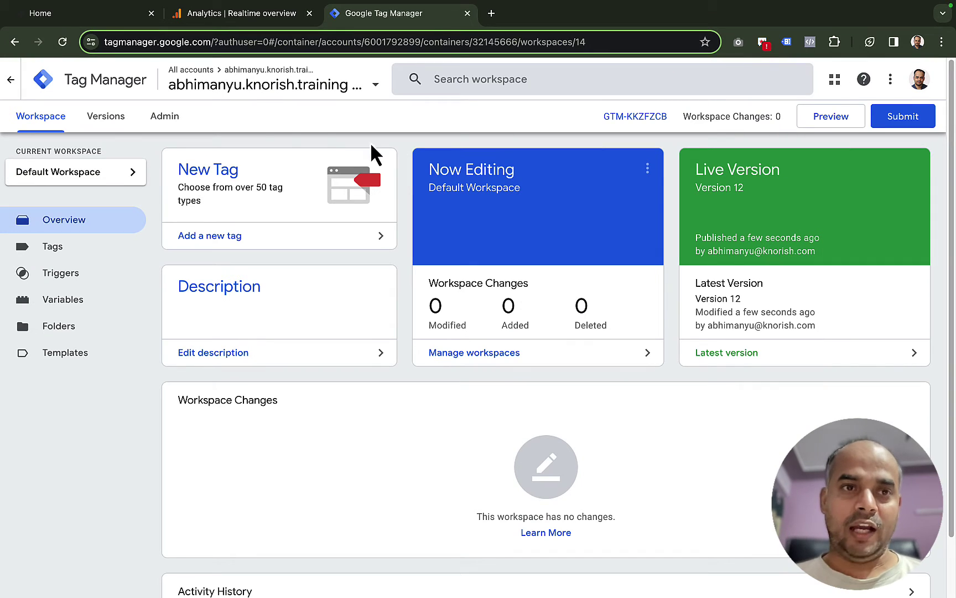
- Switch to the Knorish website, enter its publisher dashboard and open the Marketing integrations in Settings
{"action": "left_click", "coordinate": [102, 15]}
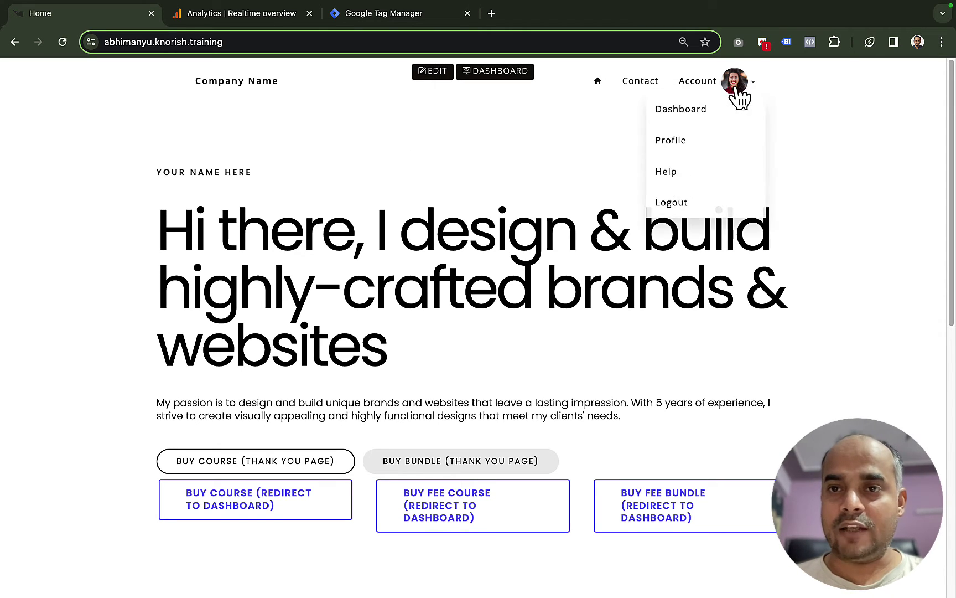
{"action": "left_click", "coordinate": [505, 79]}
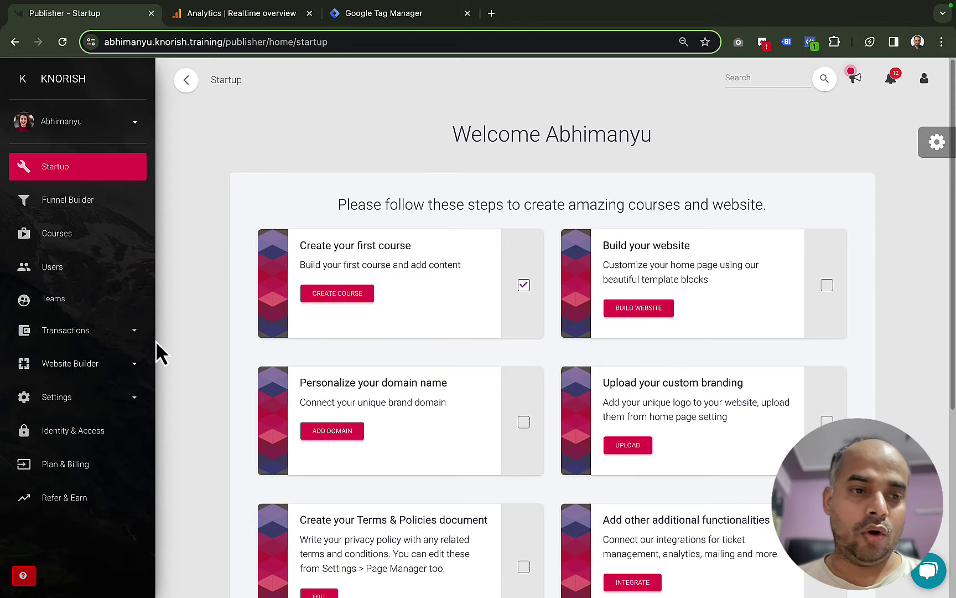
{"action": "left_click", "coordinate": [85, 410]}
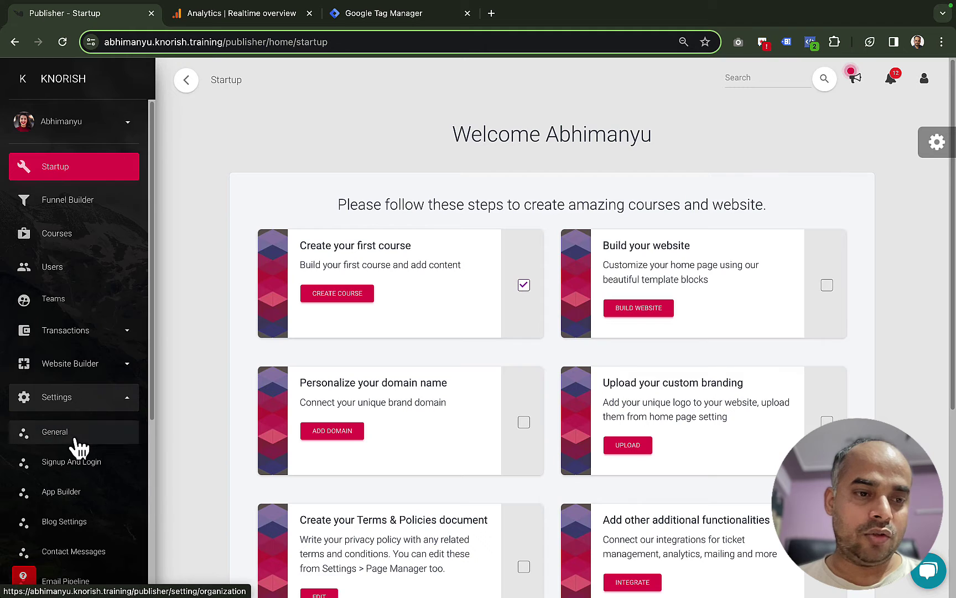
{"action": "scroll", "coordinate": [77, 448], "scroll_direction": "down", "scroll_amount": 3}
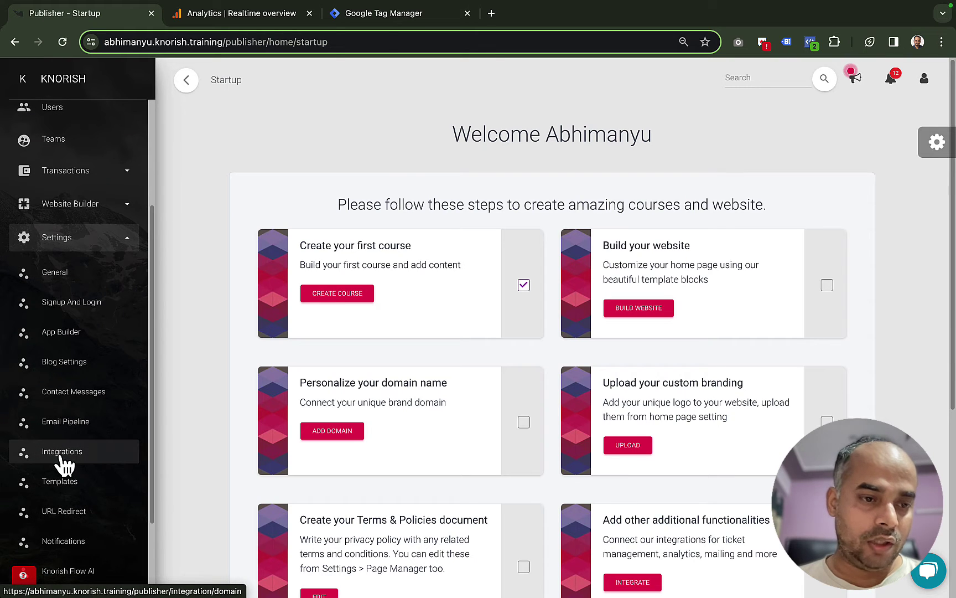
{"action": "left_click", "coordinate": [61, 455]}
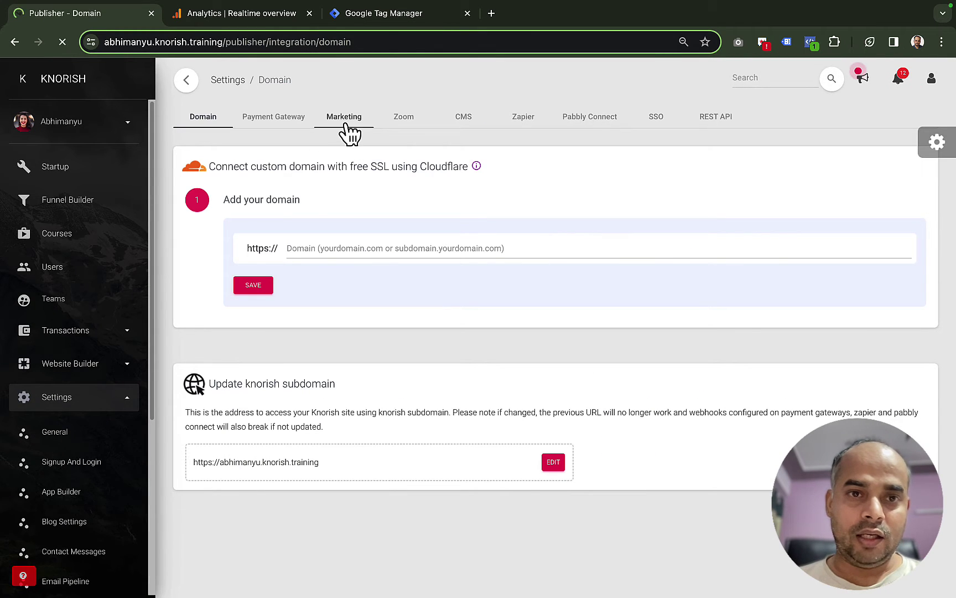
{"action": "left_click", "coordinate": [345, 123]}
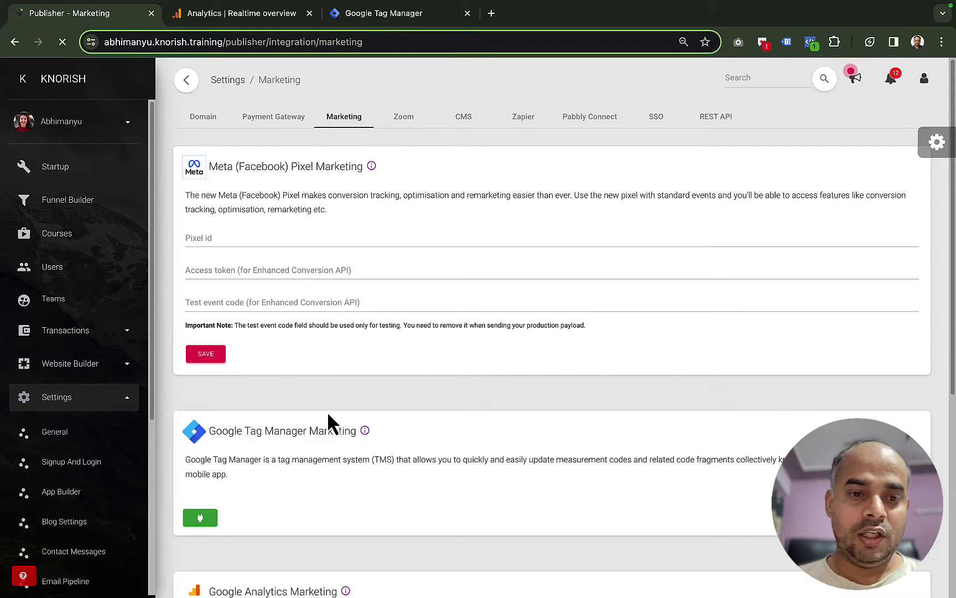
- Examine the Google Tag Manager and Google Analytics sections of the marketing integrations page
{"action": "scroll", "coordinate": [326, 415], "scroll_direction": "down", "scroll_amount": 2}
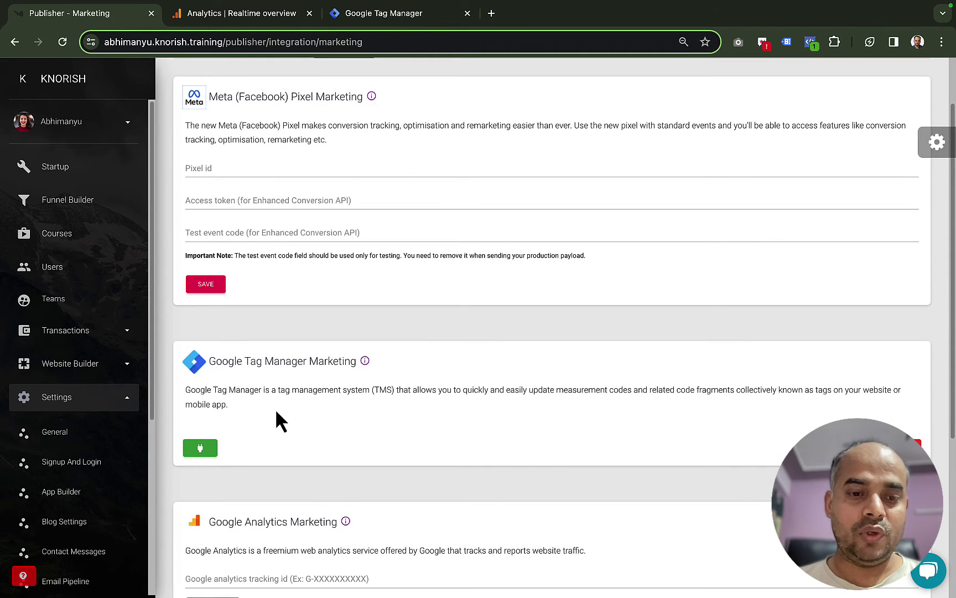
{"action": "scroll", "coordinate": [276, 421], "scroll_direction": "down", "scroll_amount": 1}
{"action": "left_click_drag", "start_coordinate": [228, 490], "coordinate": [283, 492]}
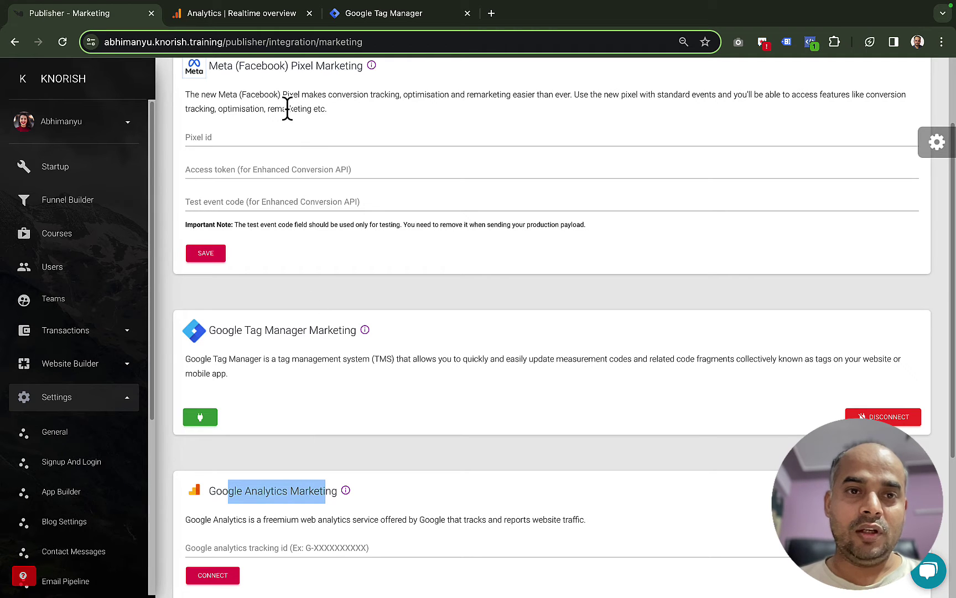
{"action": "scroll", "coordinate": [313, 159], "scroll_direction": "up", "scroll_amount": 1}
{"action": "scroll", "coordinate": [313, 159], "scroll_direction": "up", "scroll_amount": 1}
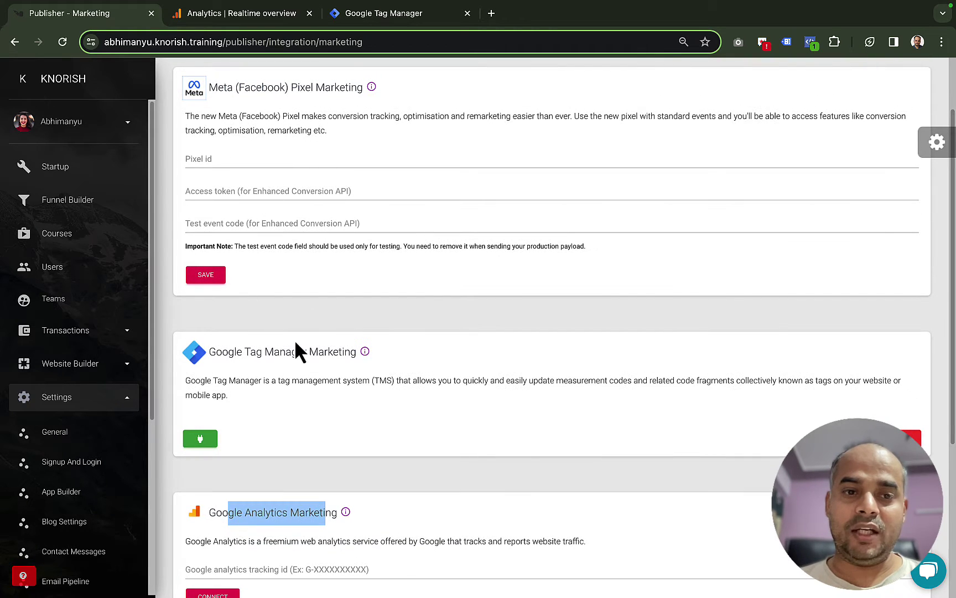
{"action": "left_click", "coordinate": [278, 342]}
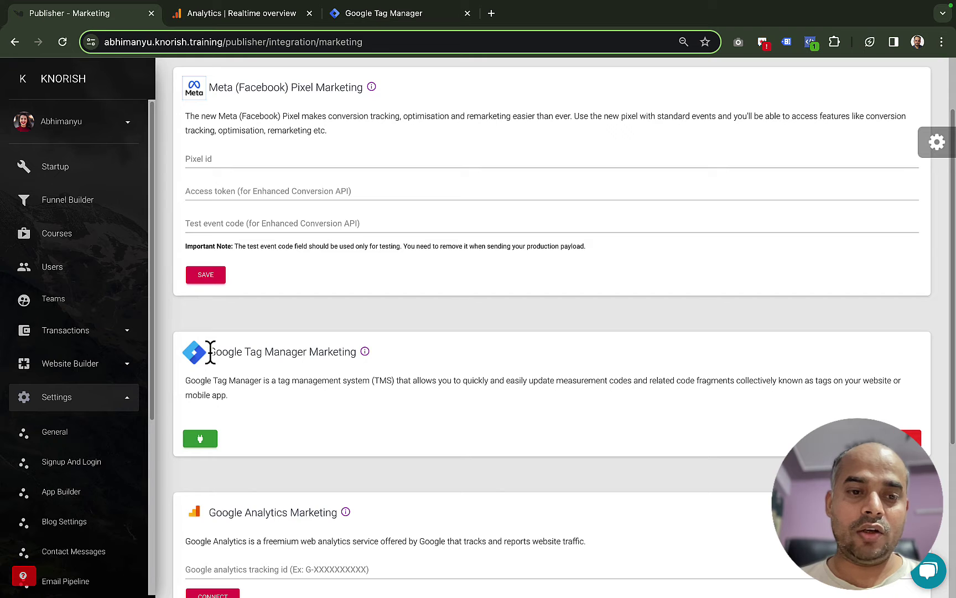
{"action": "left_click_drag", "start_coordinate": [210, 352], "coordinate": [352, 352]}
{"action": "left_click", "coordinate": [313, 388]}
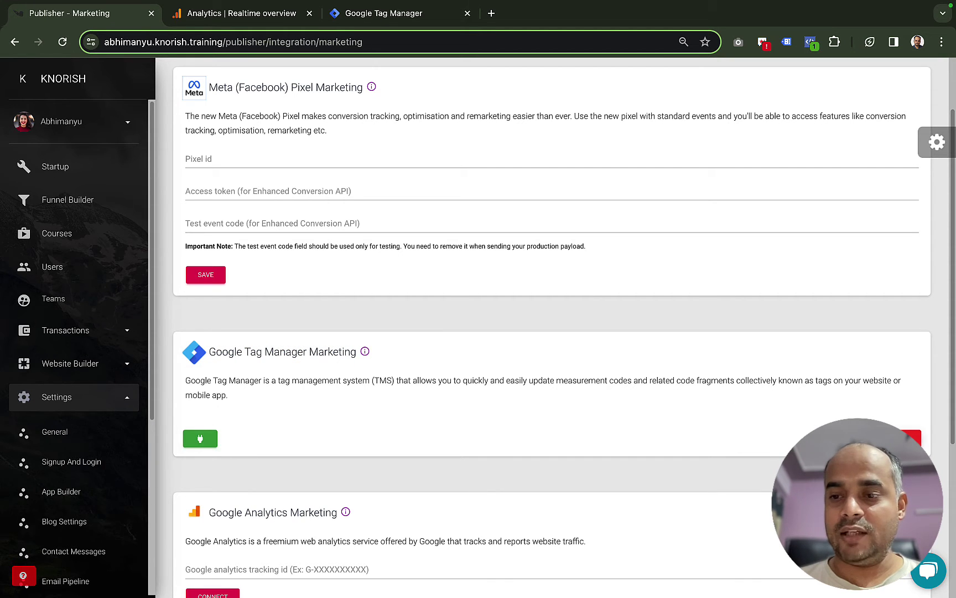
- Disconnect the existing Google Tag Manager integration from the Knorish site and confirm the removal
{"action": "left_click", "coordinate": [910, 438]}
{"action": "left_click", "coordinate": [441, 398]}
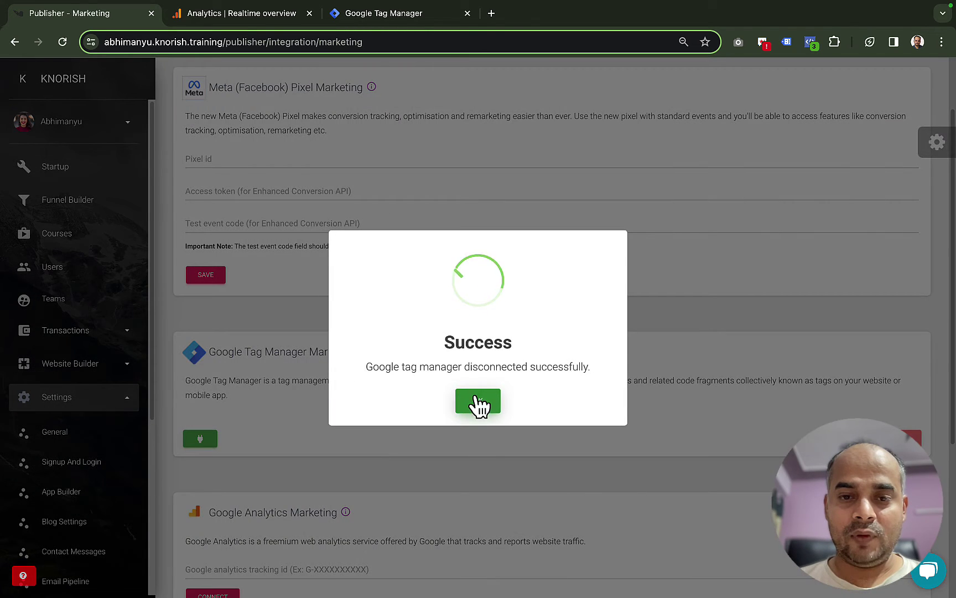
{"action": "left_click", "coordinate": [478, 403]}
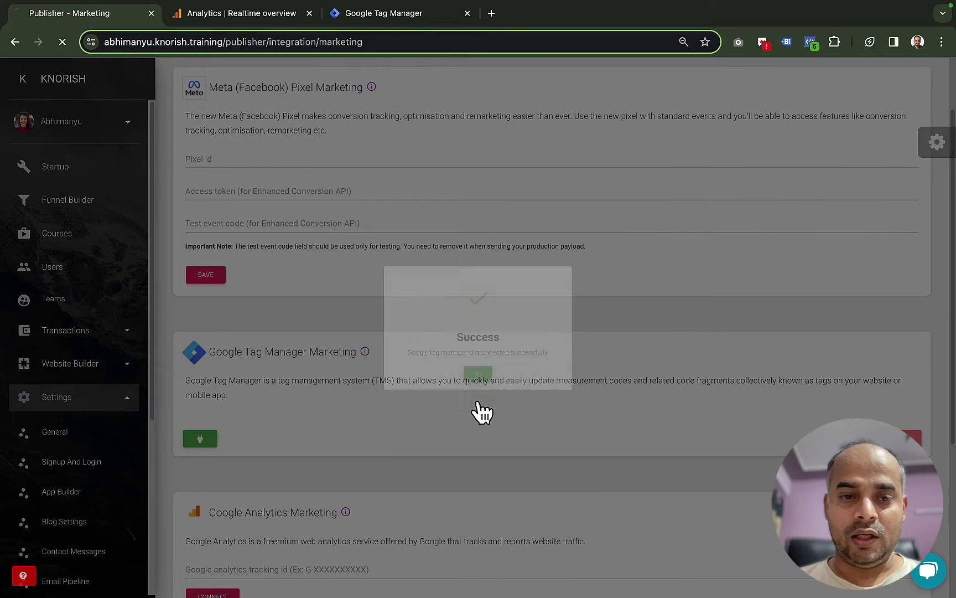
{"action": "scroll", "coordinate": [261, 385], "scroll_direction": "down", "scroll_amount": 1}
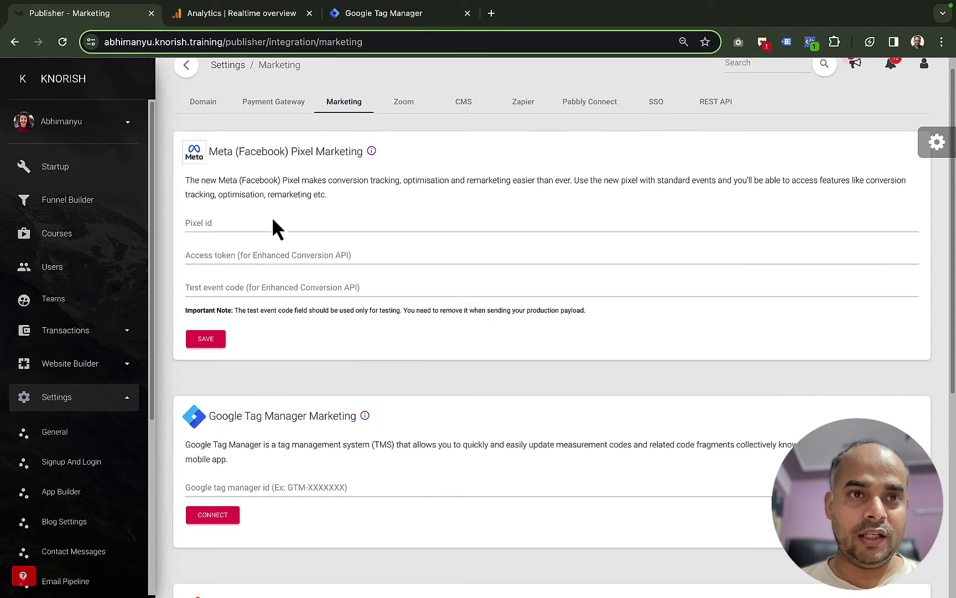
- Switch to Google Tag Manager, open the Admin page and locate the container's GTM ID
{"action": "left_click", "coordinate": [370, 20]}
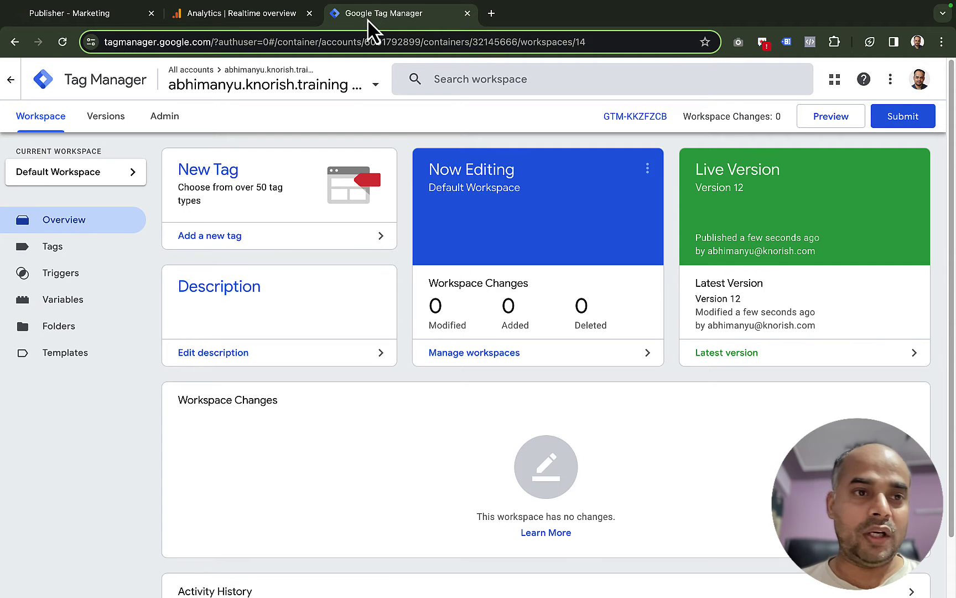
{"action": "left_click", "coordinate": [165, 119]}
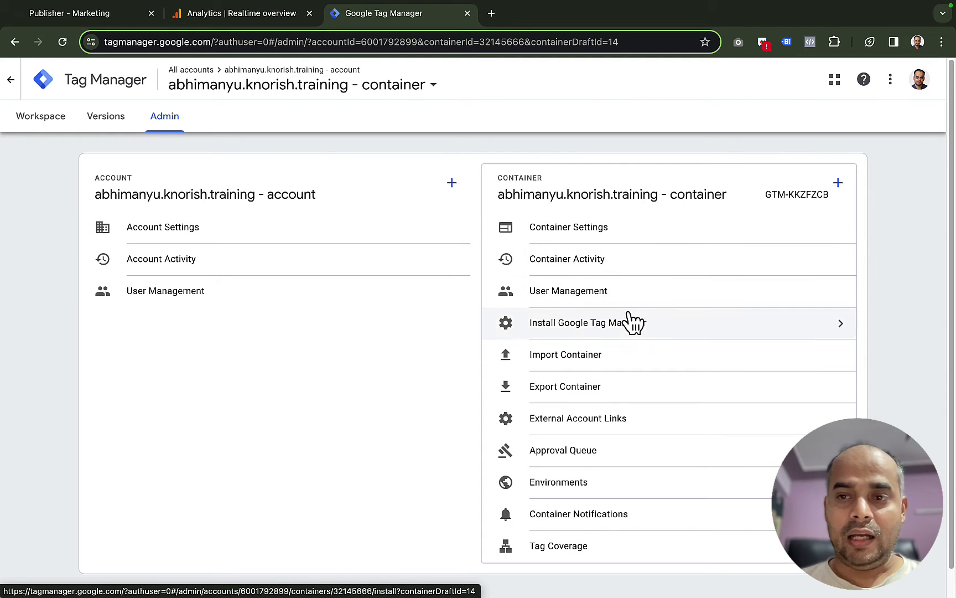
{"action": "left_click_drag", "start_coordinate": [767, 198], "coordinate": [794, 206]}
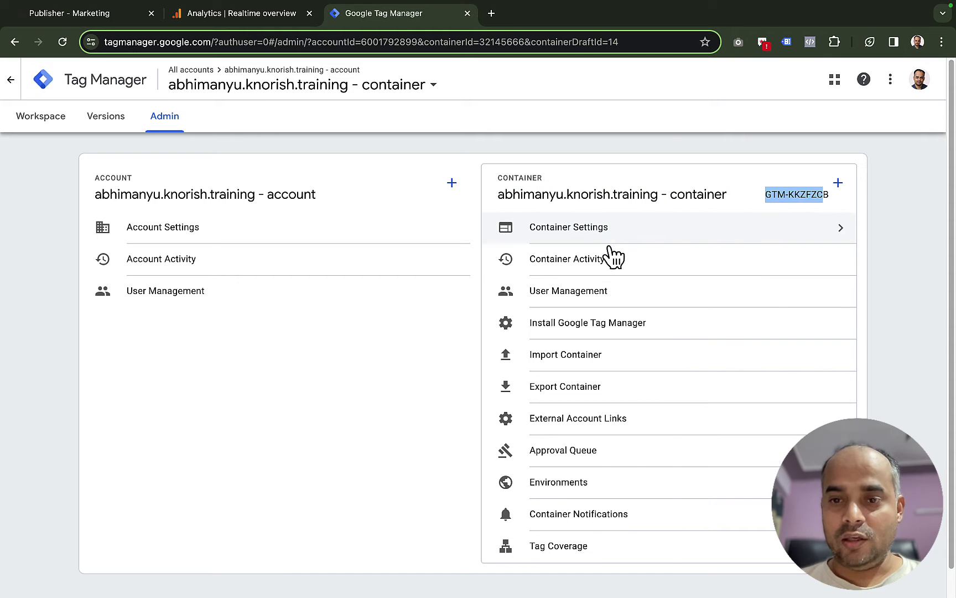
{"action": "left_click", "coordinate": [889, 201]}
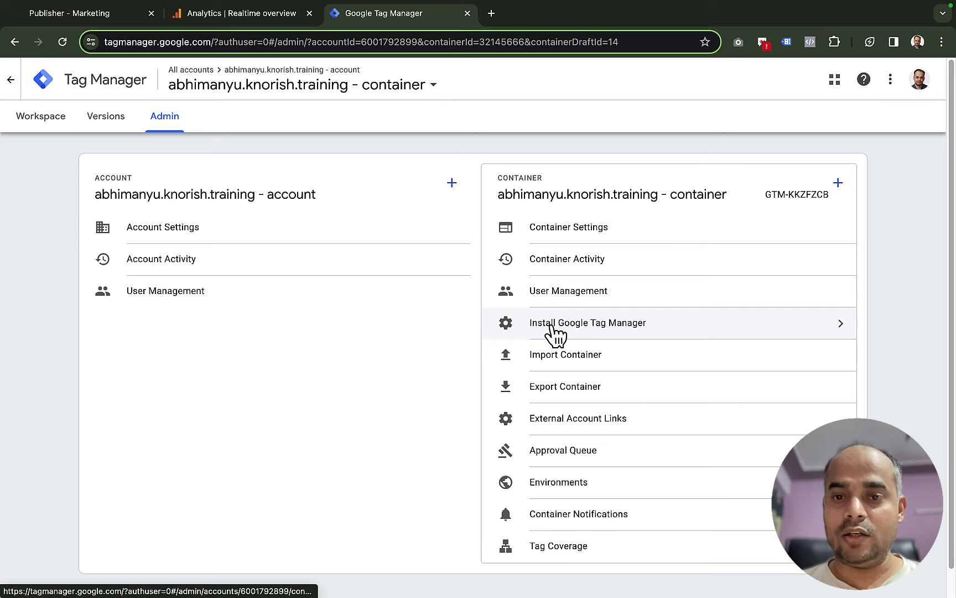
- Look up the GTM ID inside the head snippet of the Google Tag Manager installation instructions, and close them
{"action": "left_click", "coordinate": [565, 332]}
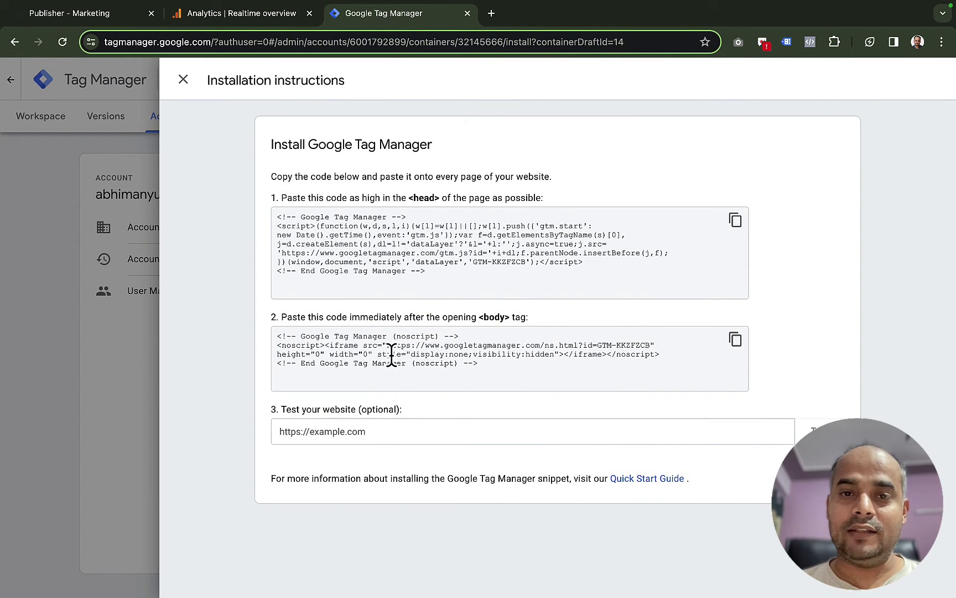
{"action": "left_click", "coordinate": [475, 261]}
{"action": "left_click_drag", "start_coordinate": [474, 262], "coordinate": [520, 263]}
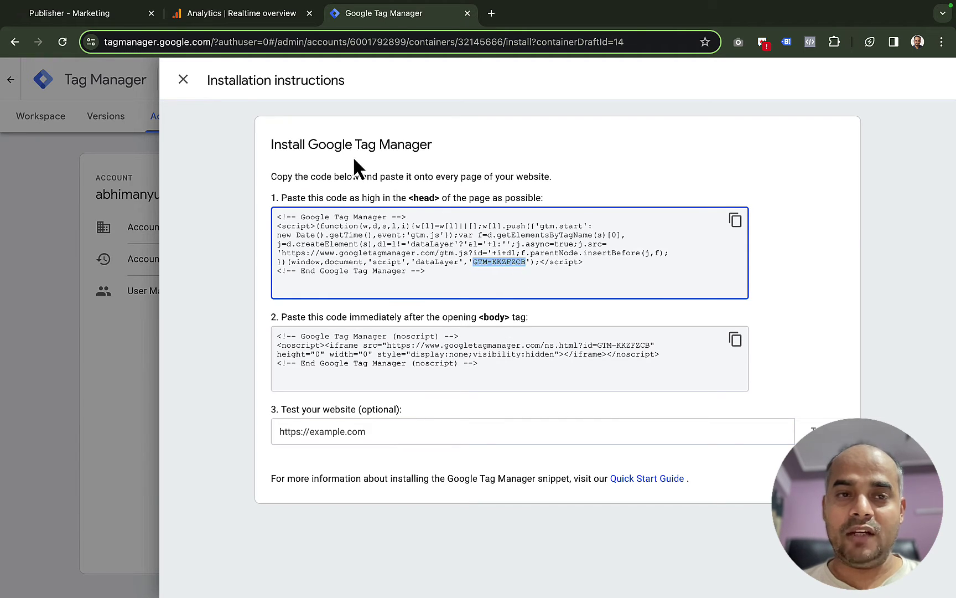
{"action": "left_click", "coordinate": [183, 81]}
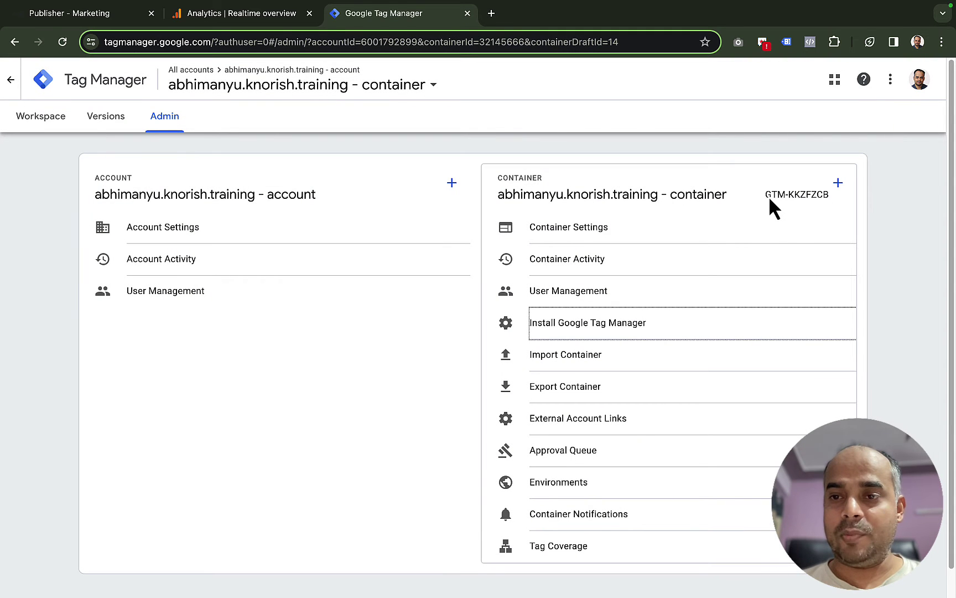
- Copy the container ID GTM-KKZFZCB from the container's admin overview
{"action": "left_click_drag", "start_coordinate": [826, 198], "coordinate": [828, 197]}
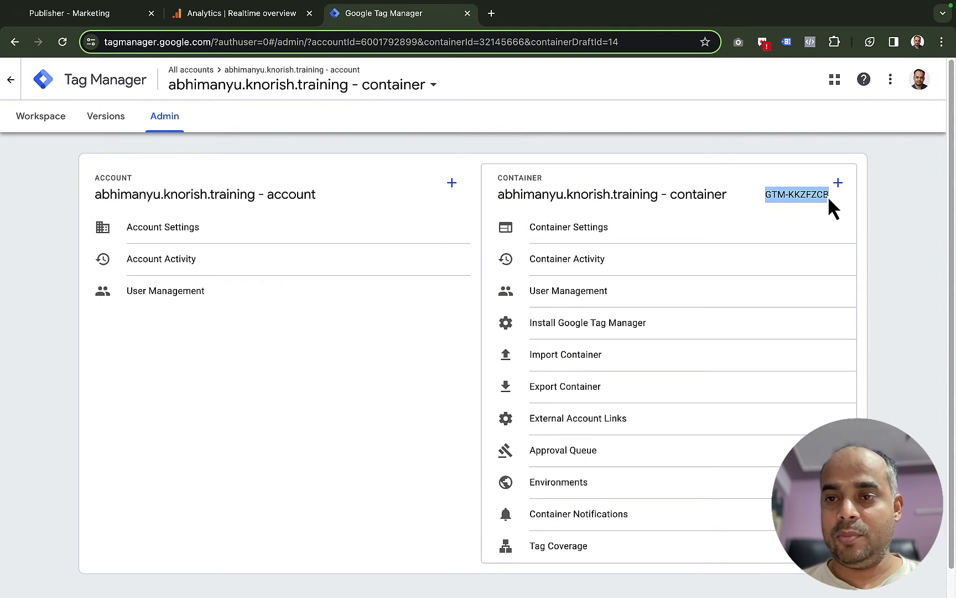
{"action": "right_click", "coordinate": [828, 197]}
{"action": "left_click", "coordinate": [691, 222]}
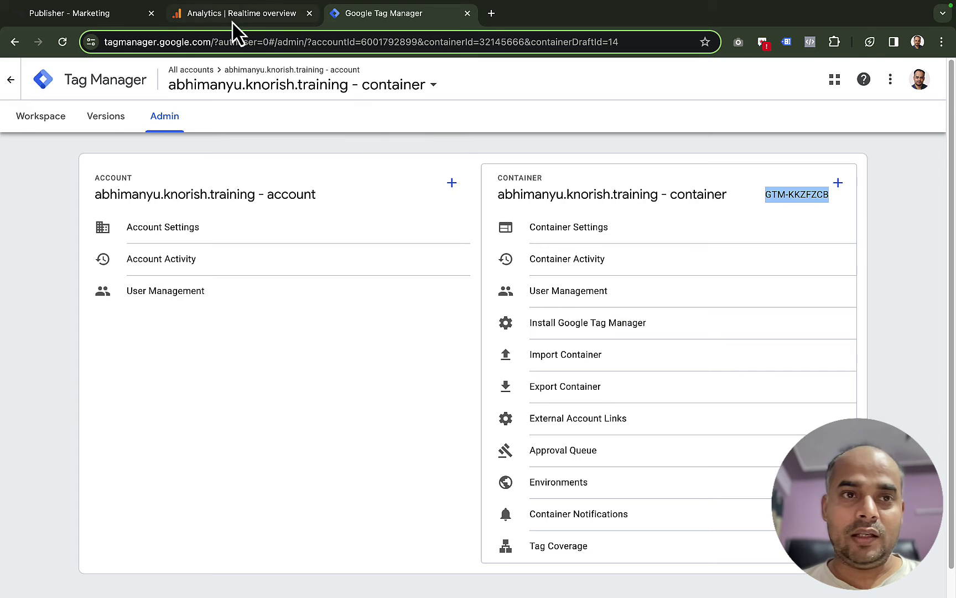
- Switch back to Knorish, enter GTM-KKZFZCB as the Google Tag Manager ID and connect the integration
{"action": "left_click", "coordinate": [85, 15]}
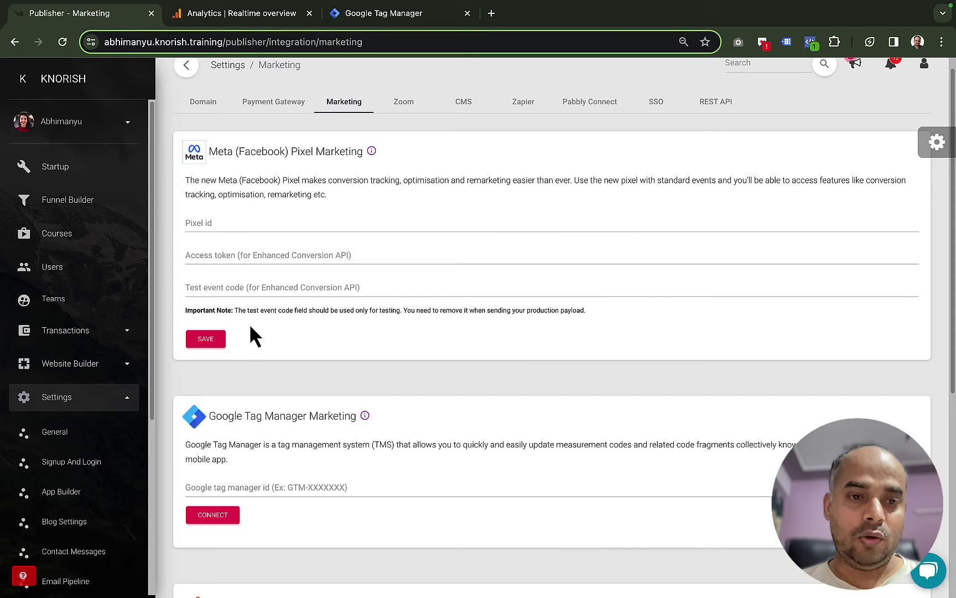
{"action": "left_click", "coordinate": [232, 485]}
{"action": "key", "text": "ctrl+v"}
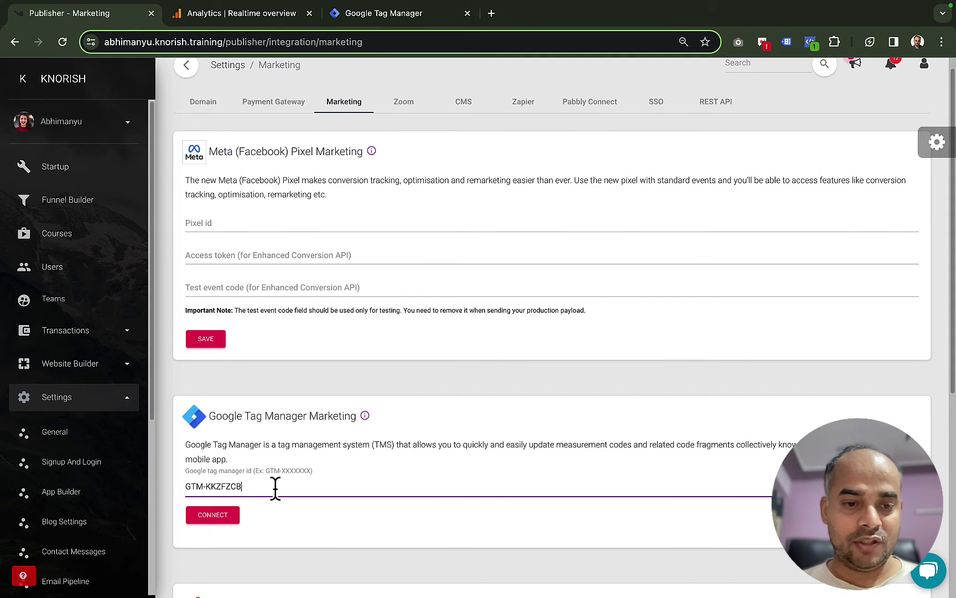
{"action": "left_click", "coordinate": [279, 514]}
{"action": "left_click", "coordinate": [215, 517]}
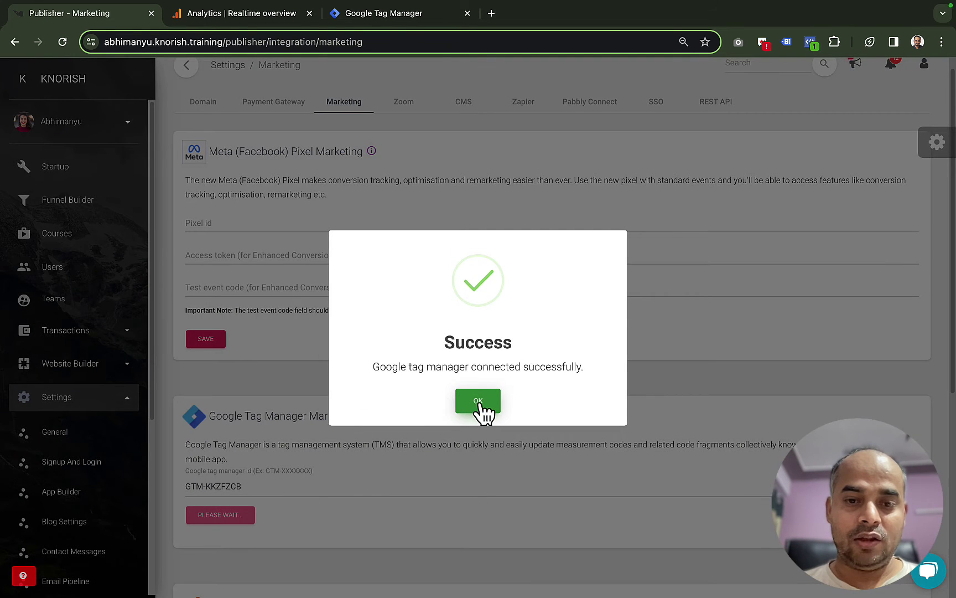
{"action": "left_click", "coordinate": [478, 402]}
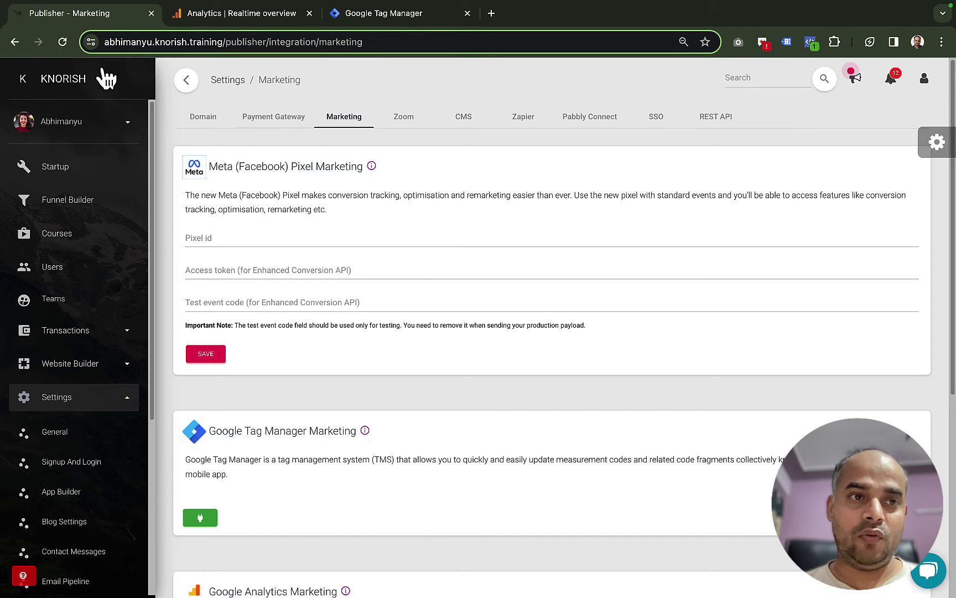
- Open the Knorish site's home page and check its page source for the Tag Manager noscript code after the body tag
{"action": "left_click", "coordinate": [54, 89]}
{"action": "right_click", "coordinate": [86, 162]}
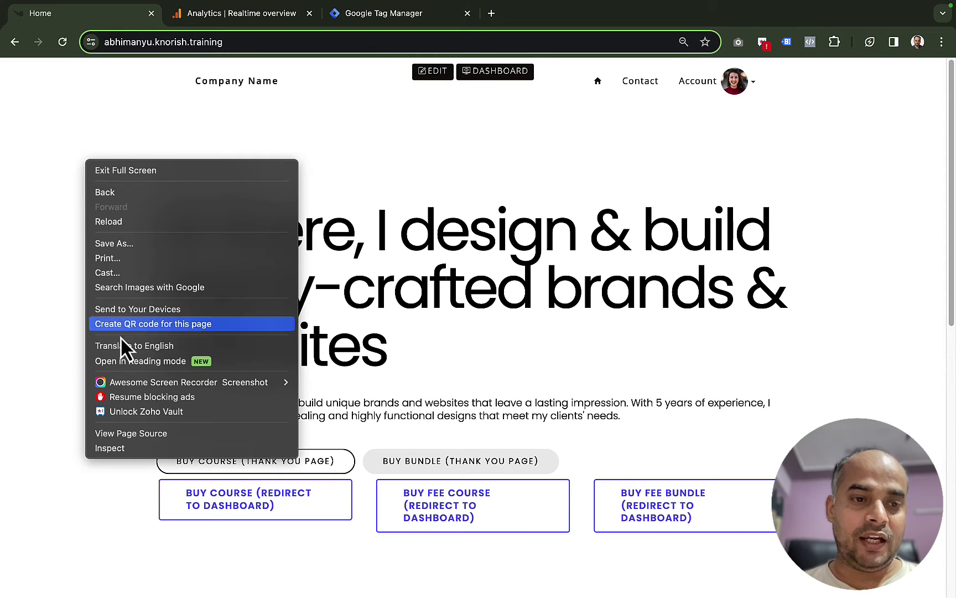
{"action": "left_click", "coordinate": [117, 435]}
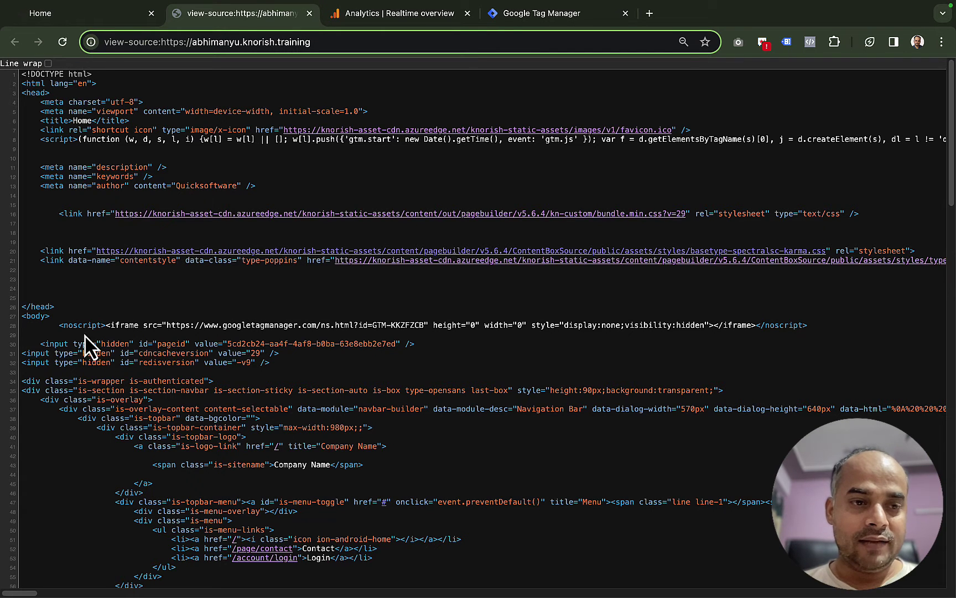
{"action": "left_click_drag", "start_coordinate": [59, 325], "coordinate": [813, 331]}
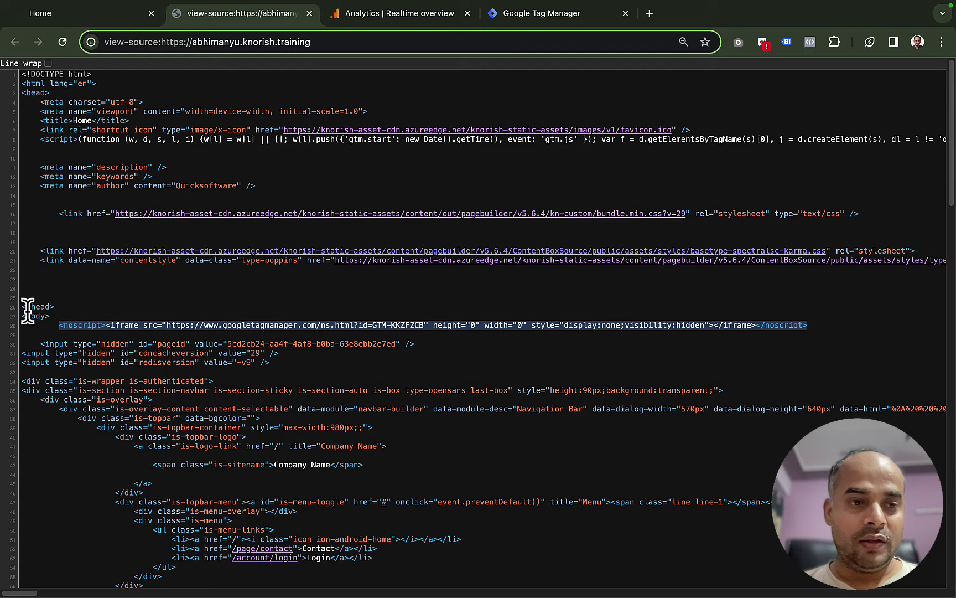
- Compare the body and head snippets in Google Tag Manager's installation instructions with the code in the site's page source
{"action": "left_click", "coordinate": [550, 15]}
{"action": "left_click", "coordinate": [553, 327]}
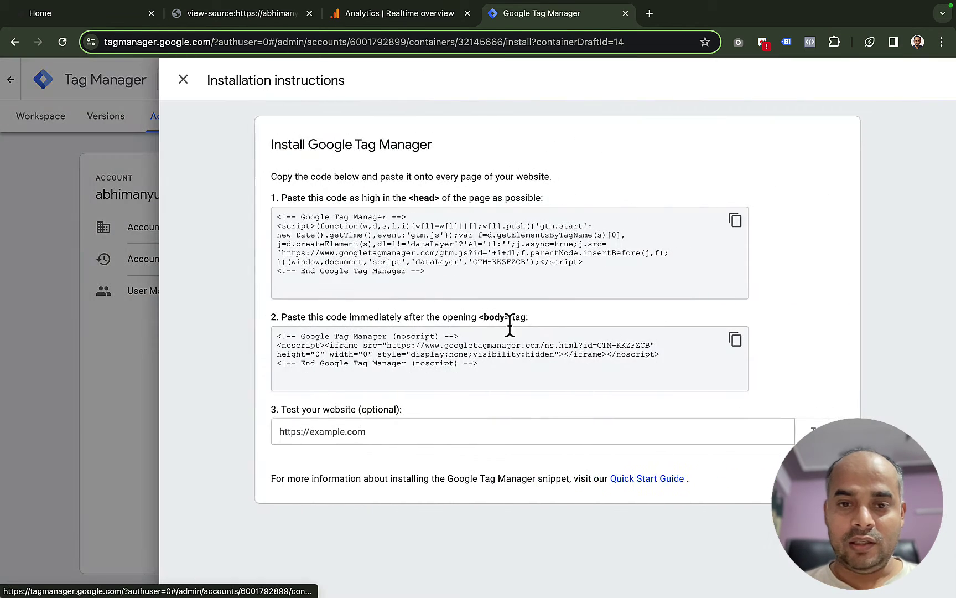
{"action": "left_click_drag", "start_coordinate": [368, 320], "coordinate": [532, 323]}
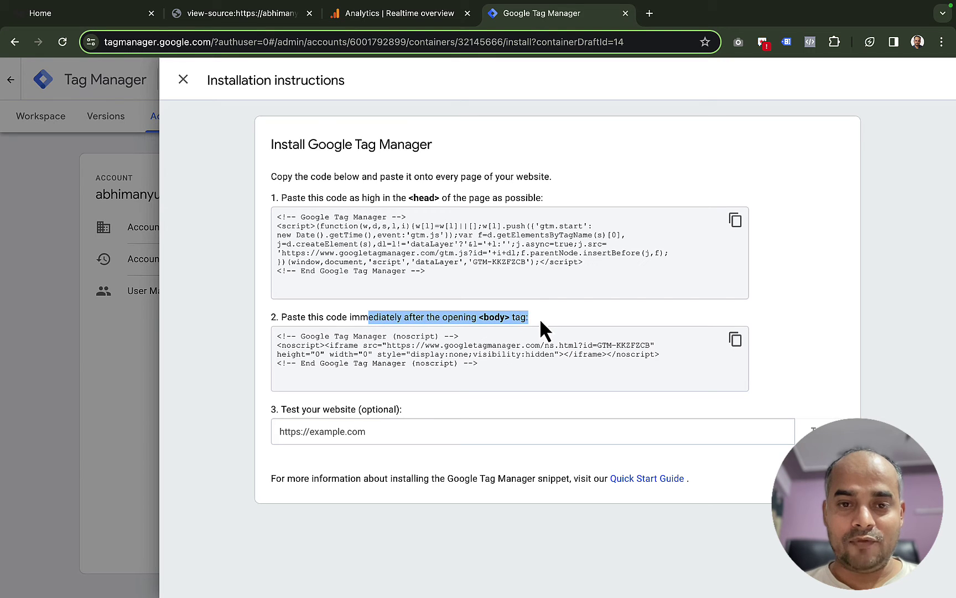
{"action": "left_click_drag", "start_coordinate": [275, 334], "coordinate": [492, 363]}
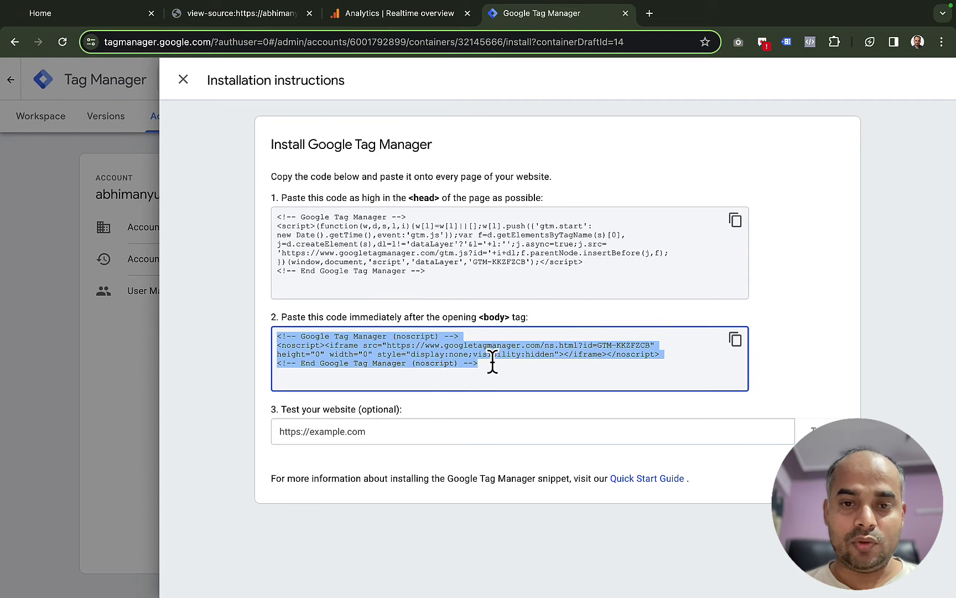
{"action": "left_click", "coordinate": [218, 15]}
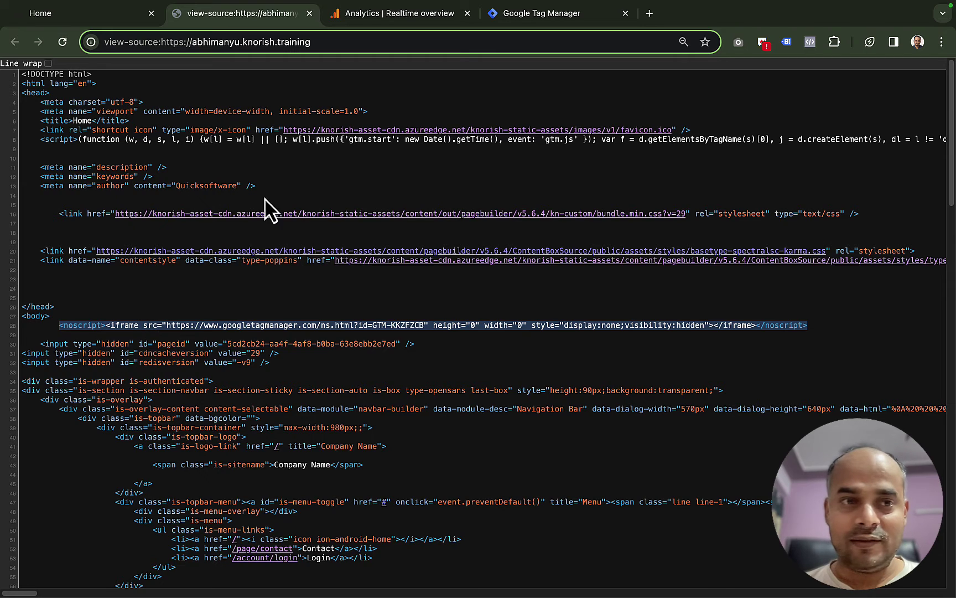
{"action": "left_click_drag", "start_coordinate": [53, 139], "coordinate": [392, 139]}
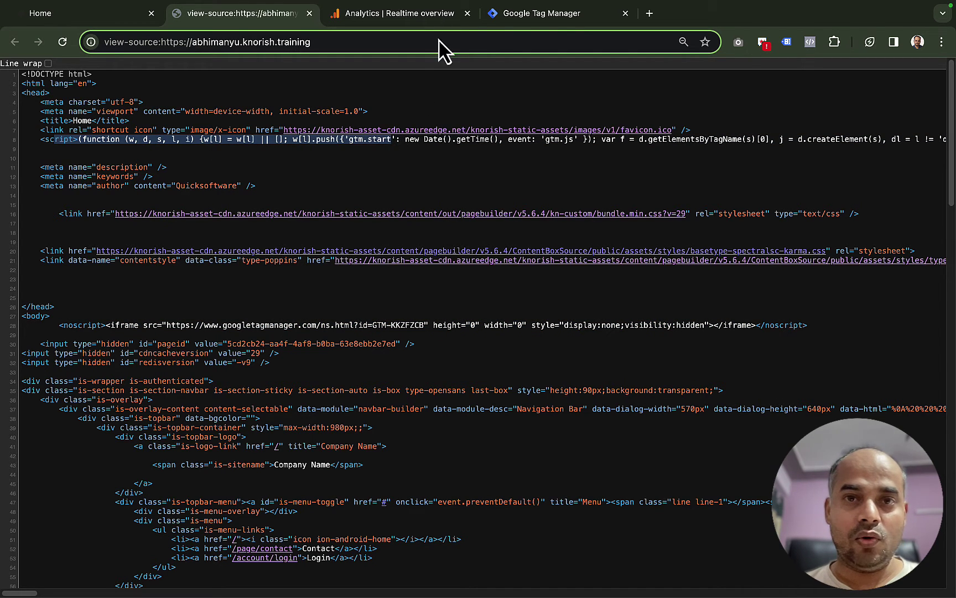
- Switch to Google Tag Manager, check the head script snippet in the installation instructions and close them
{"action": "left_click", "coordinate": [535, 13]}
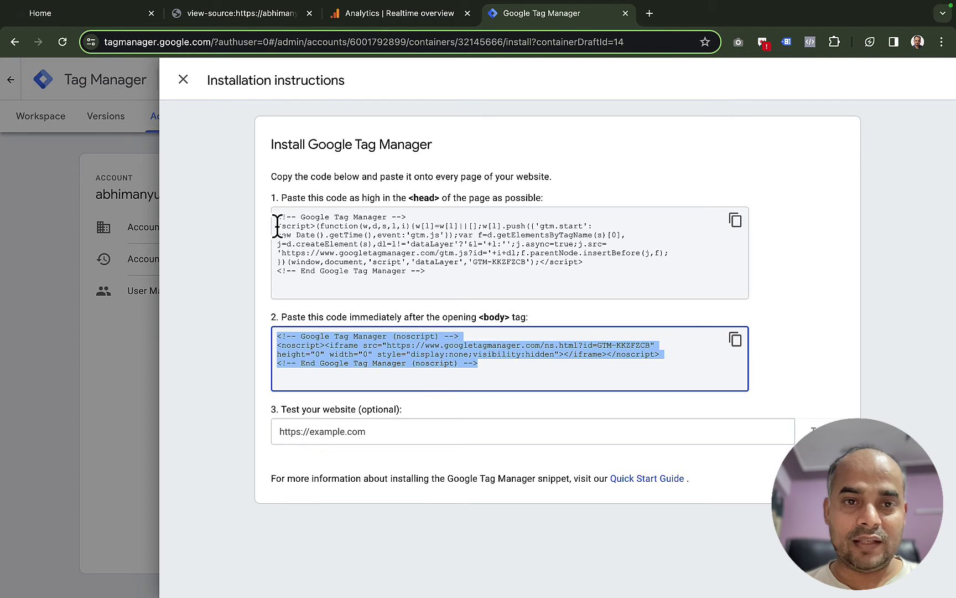
{"action": "left_click_drag", "start_coordinate": [277, 226], "coordinate": [594, 261]}
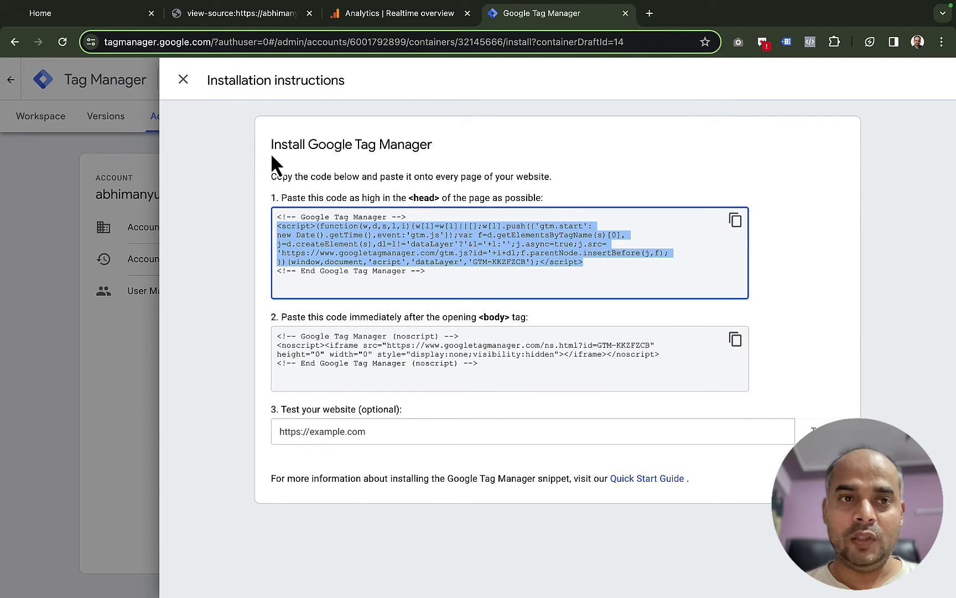
{"action": "left_click", "coordinate": [183, 81]}
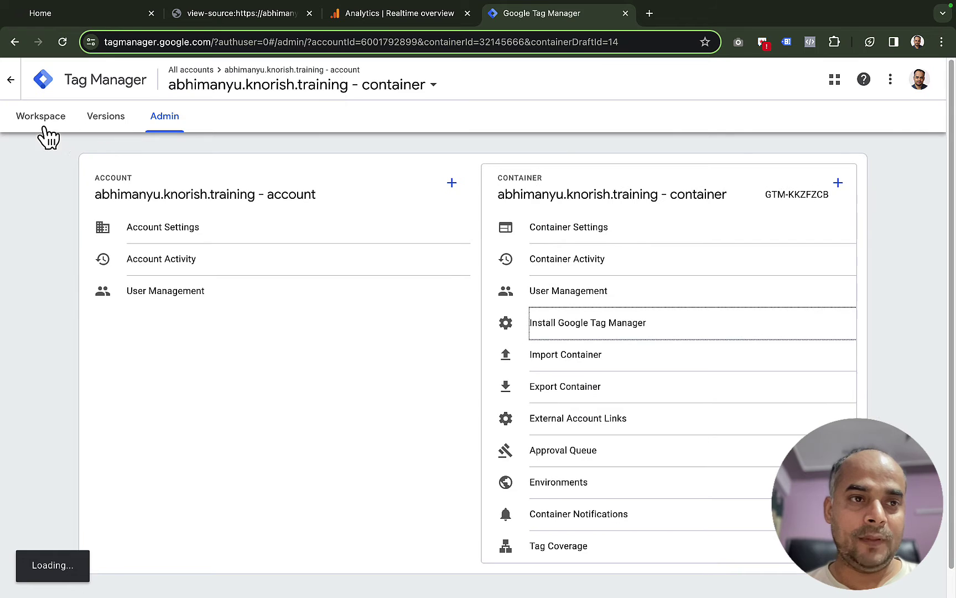
- Open the container's workspace and look over its tags and its built-in and user-defined variables
{"action": "left_click", "coordinate": [33, 120]}
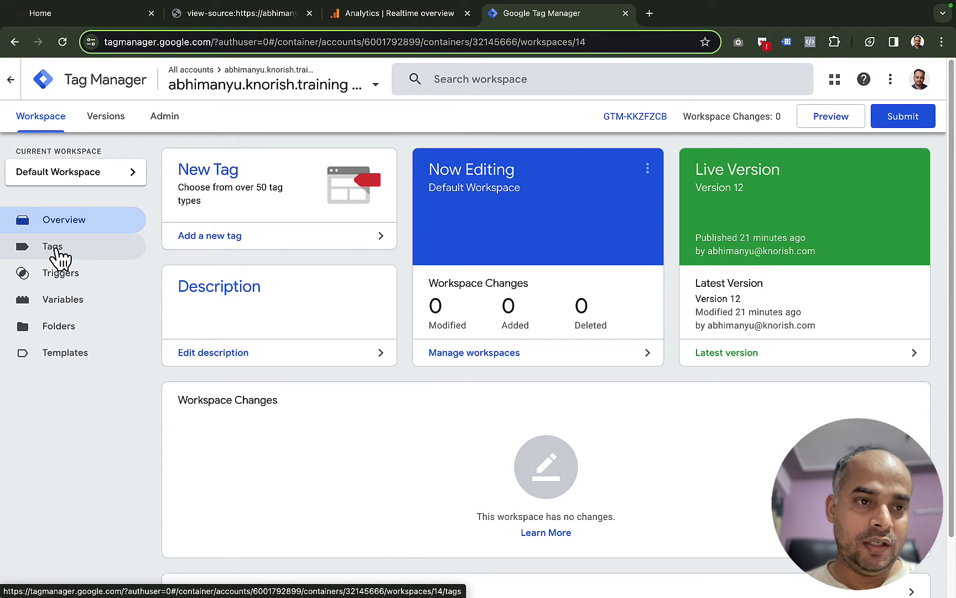
{"action": "left_click", "coordinate": [52, 247]}
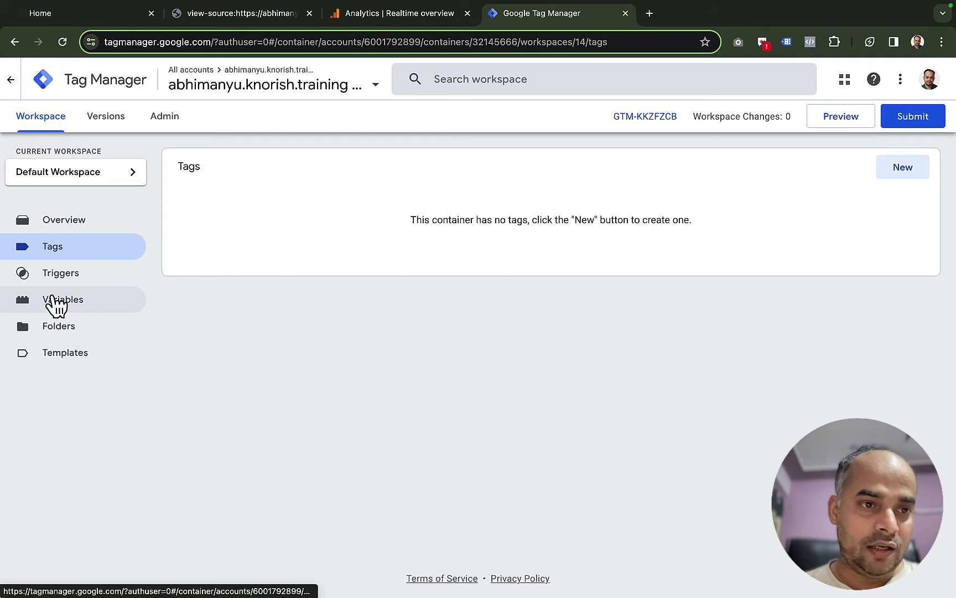
{"action": "left_click", "coordinate": [63, 301]}
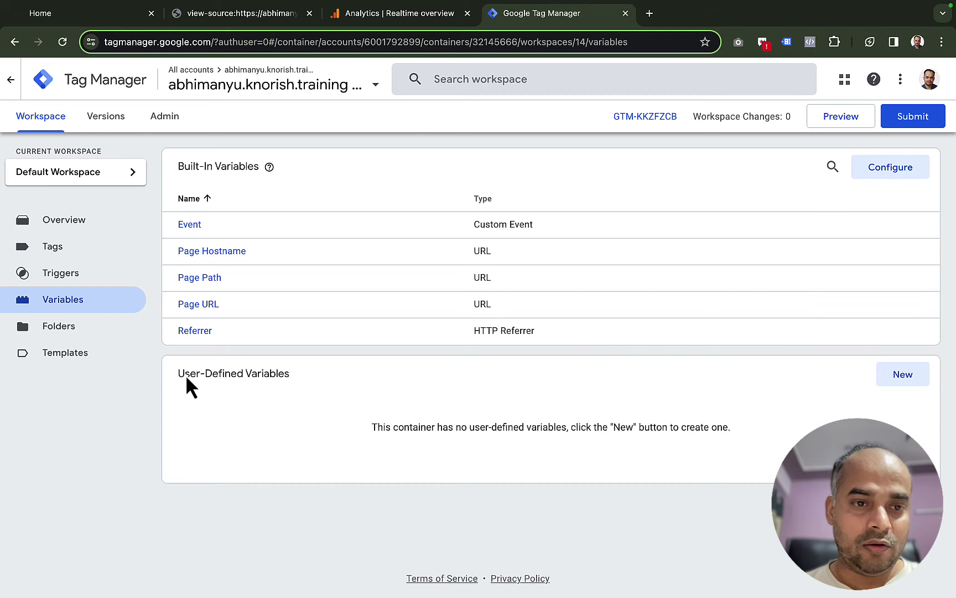
{"action": "left_click_drag", "start_coordinate": [180, 379], "coordinate": [308, 407]}
{"action": "left_click", "coordinate": [310, 404]}
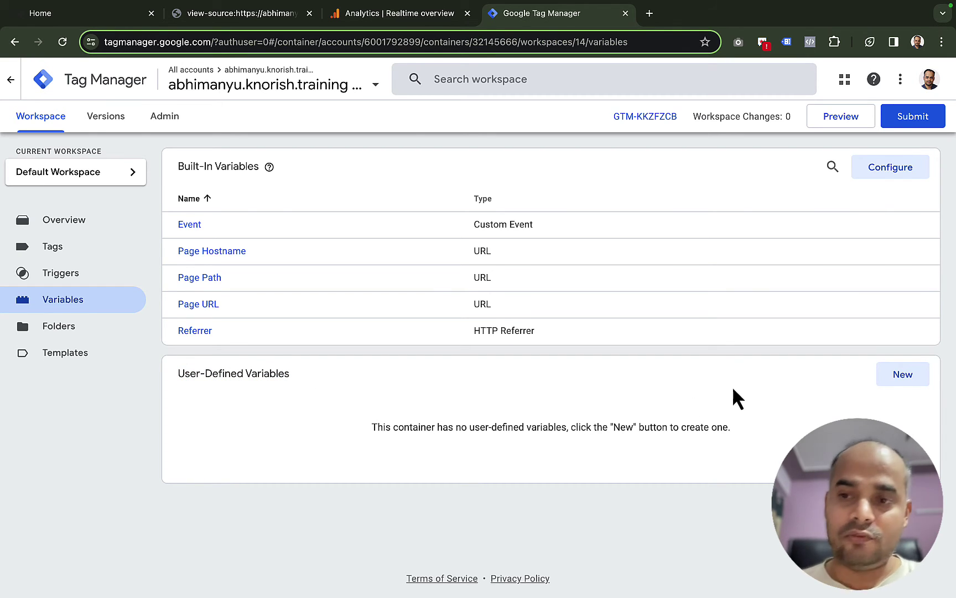
- Start a new user-defined variable and choose Constant as its variable type
{"action": "left_click", "coordinate": [899, 387]}
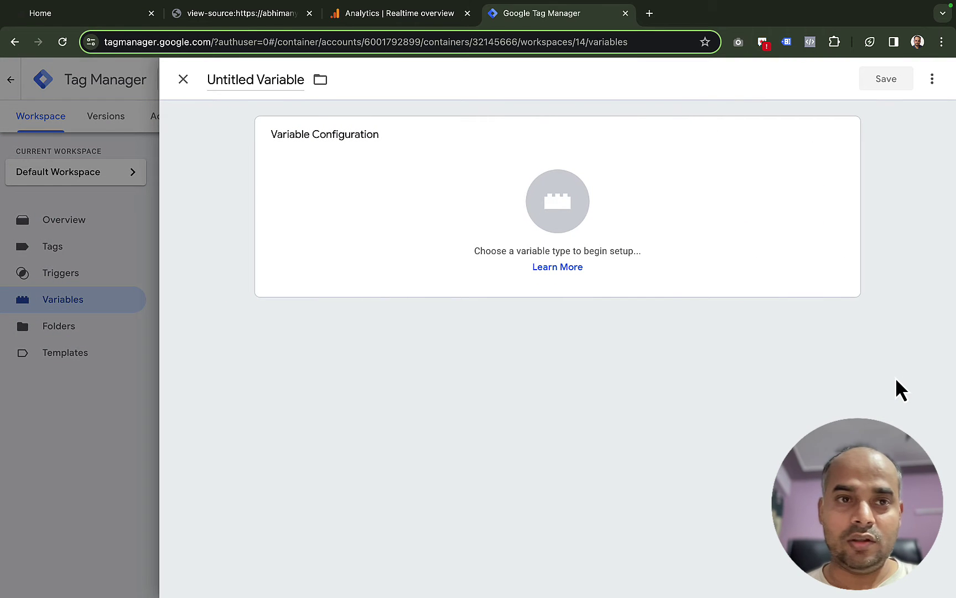
{"action": "left_click", "coordinate": [425, 209]}
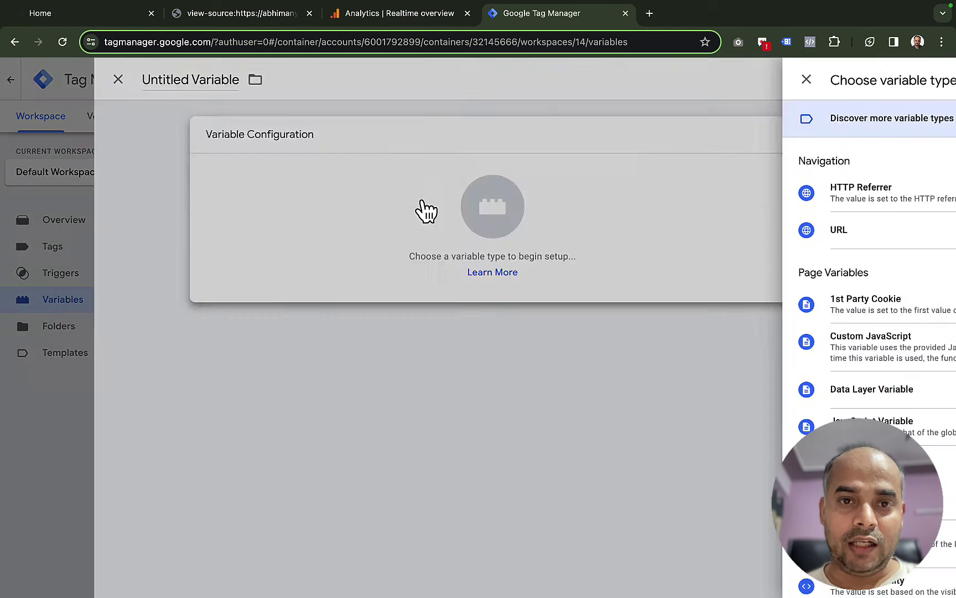
{"action": "scroll", "coordinate": [680, 469], "scroll_direction": "down", "scroll_amount": 3}
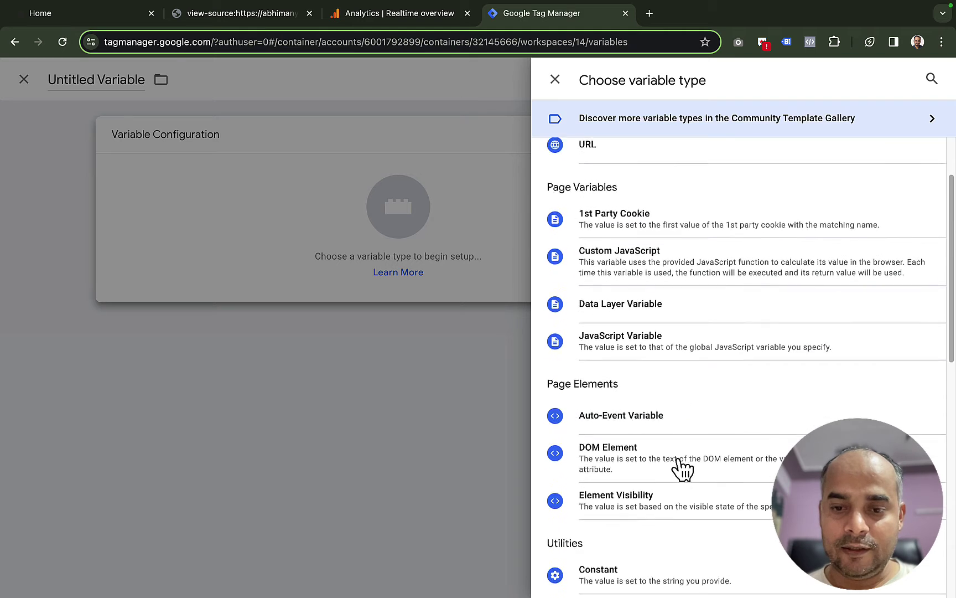
{"action": "scroll", "coordinate": [662, 380], "scroll_direction": "down", "scroll_amount": 1}
{"action": "left_click", "coordinate": [618, 461]}
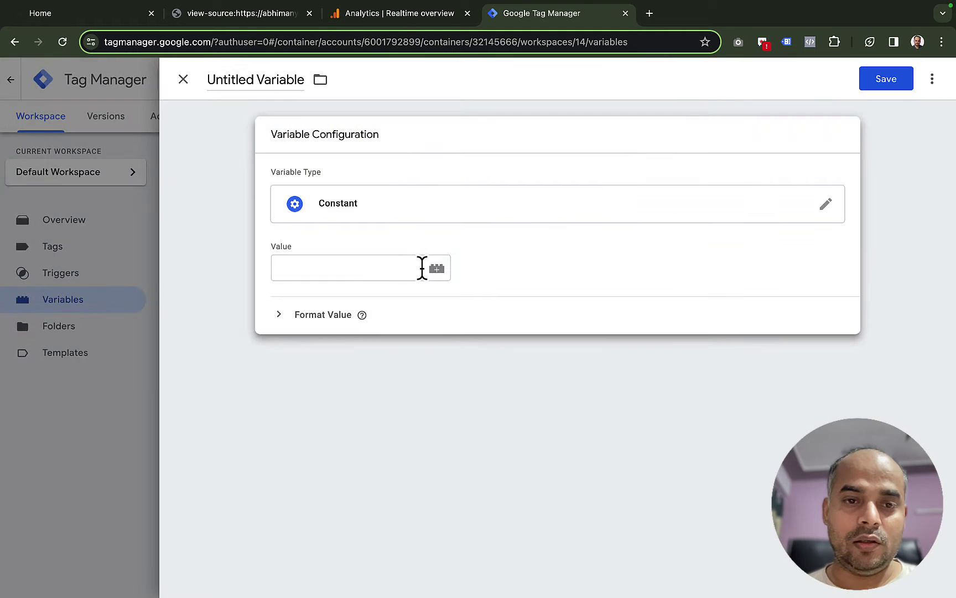
{"action": "left_click", "coordinate": [345, 267]}
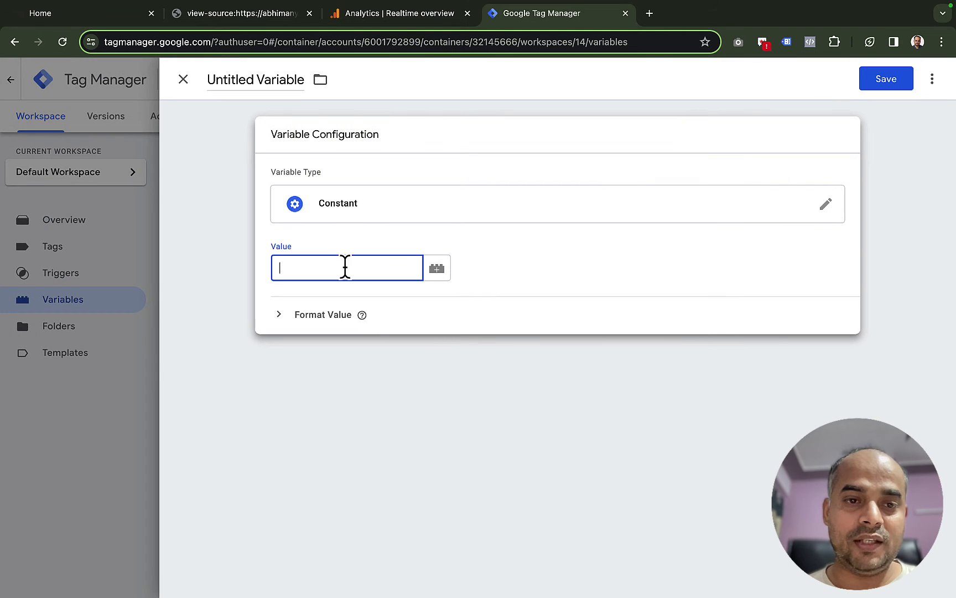
- Switch to Google Analytics and show the property's web data streams in the admin settings
{"action": "left_click", "coordinate": [378, 20]}
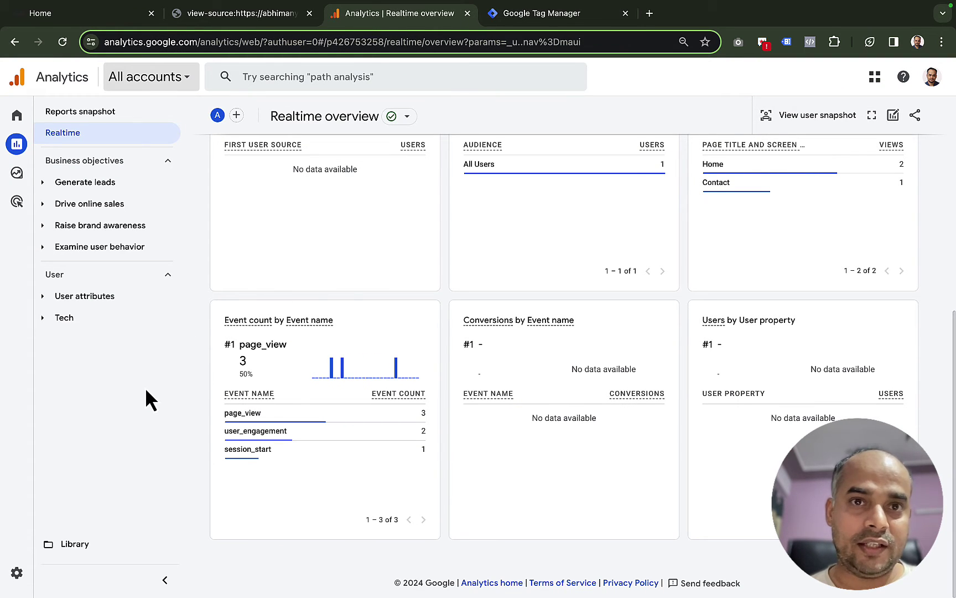
{"action": "mouse_move", "coordinate": [13, 523]}
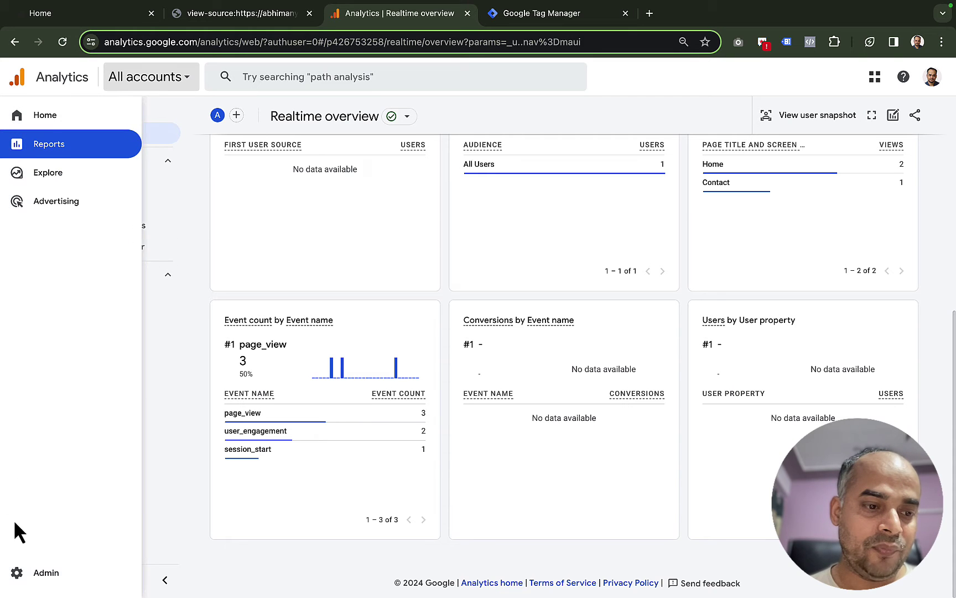
{"action": "left_click", "coordinate": [35, 569]}
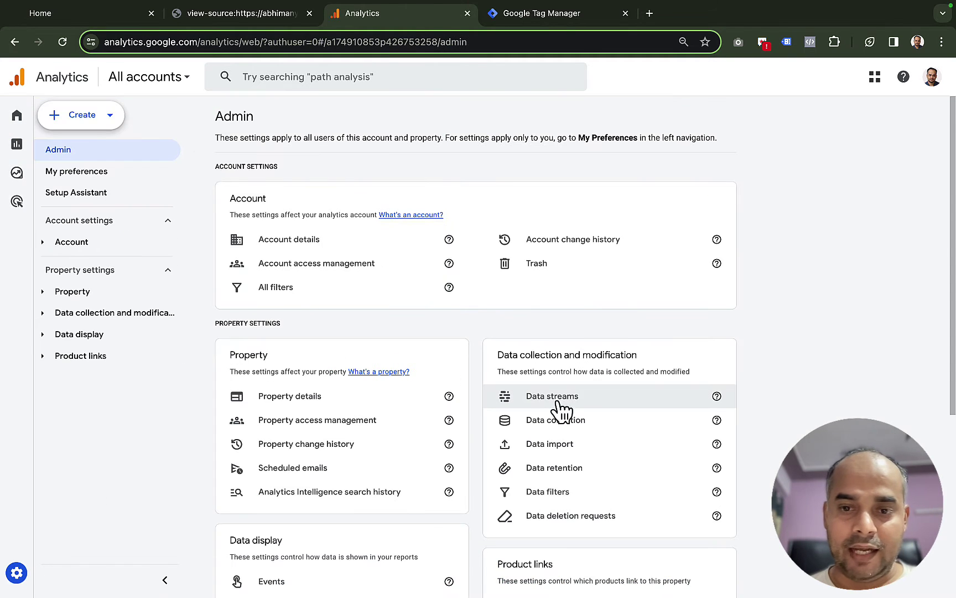
{"action": "left_click", "coordinate": [560, 403]}
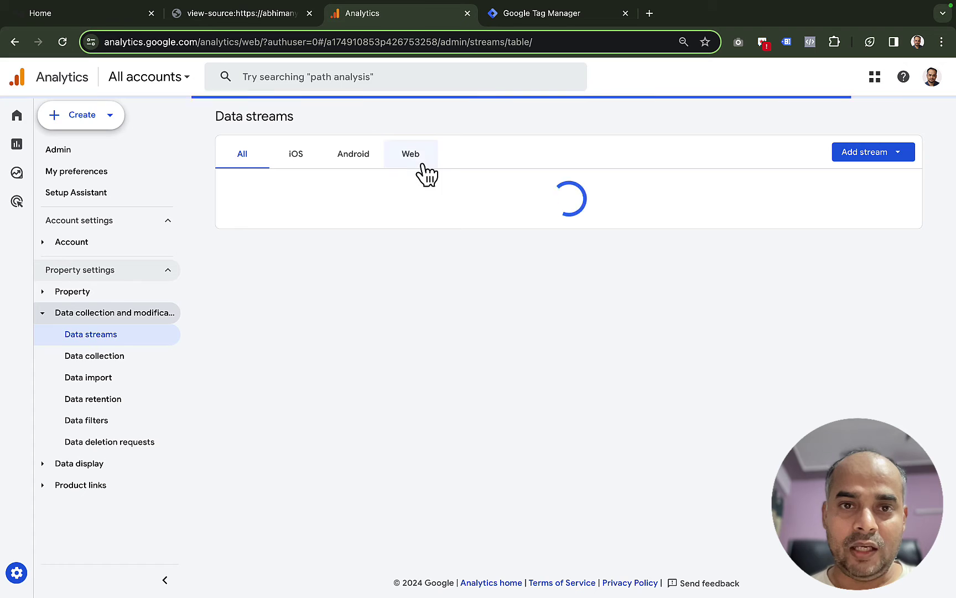
{"action": "left_click", "coordinate": [421, 165]}
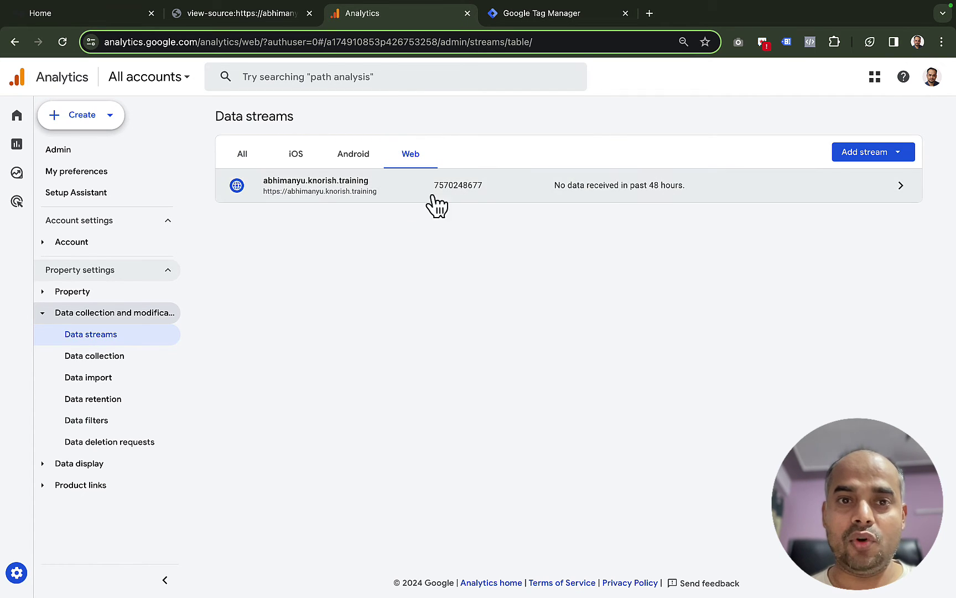
{"action": "left_click", "coordinate": [893, 155]}
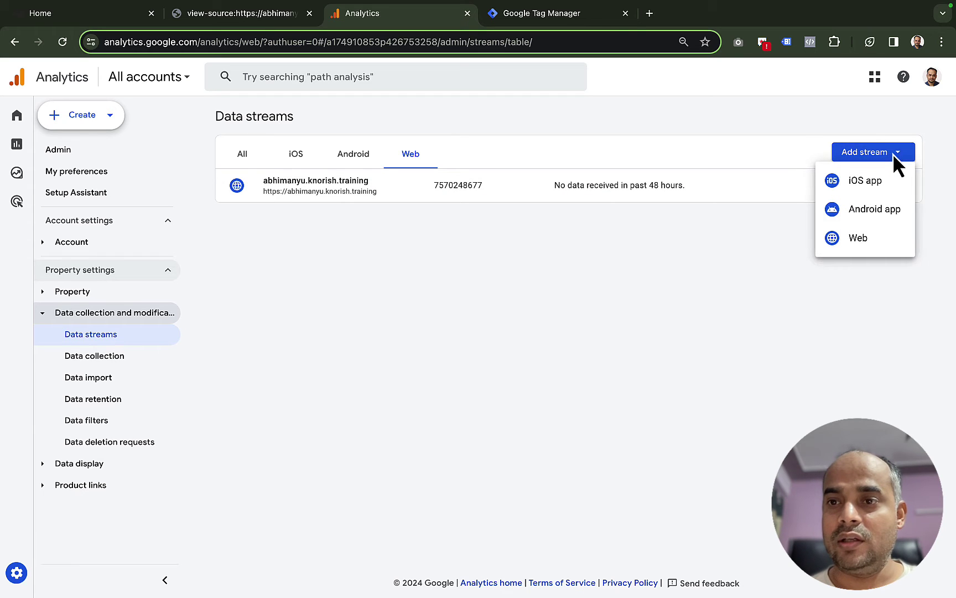
{"action": "left_click", "coordinate": [673, 257]}
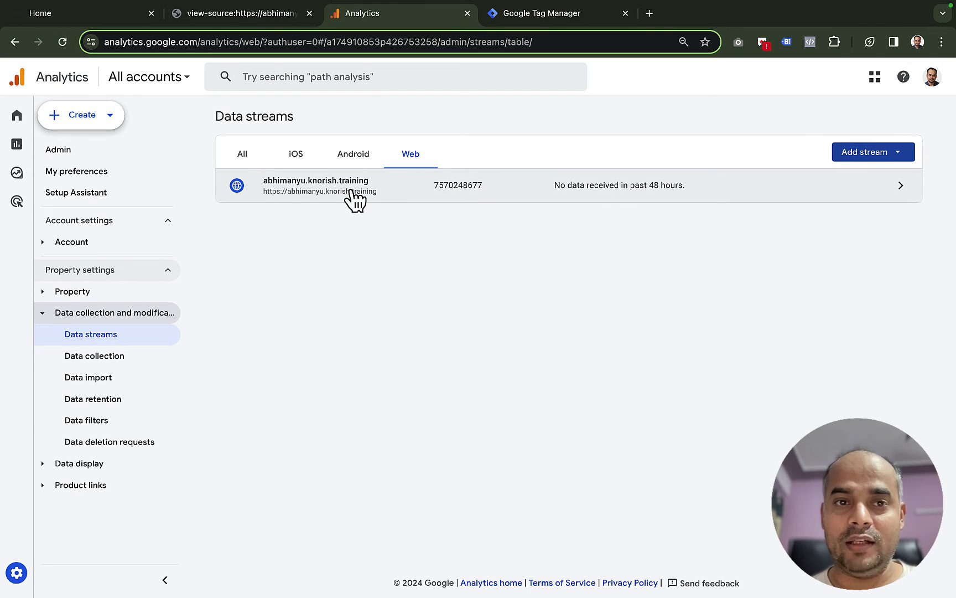
- Check the Knorish site's address, open the matching web stream in Google Analytics and copy its measurement ID
{"action": "left_click", "coordinate": [102, 15]}
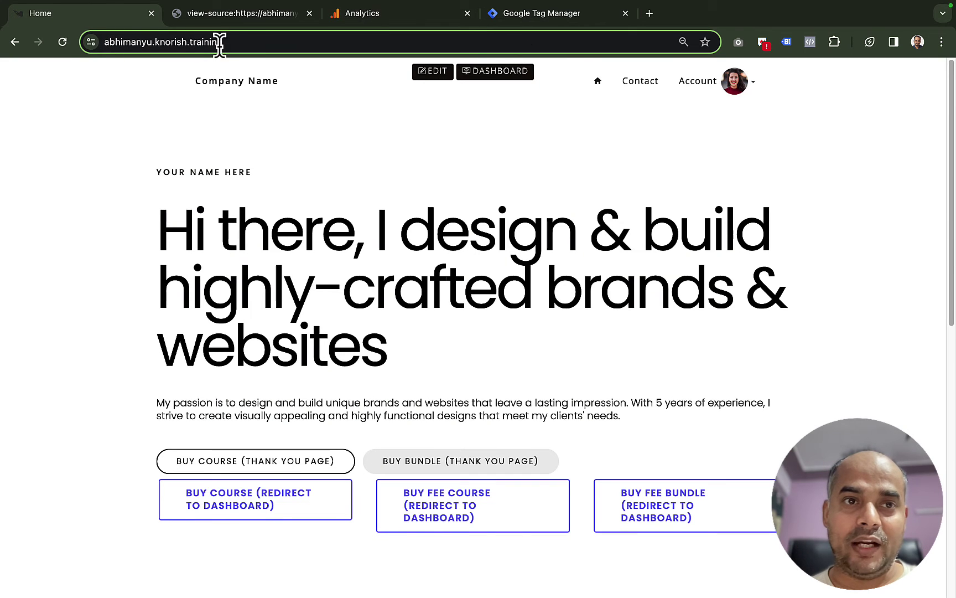
{"action": "left_click", "coordinate": [250, 42]}
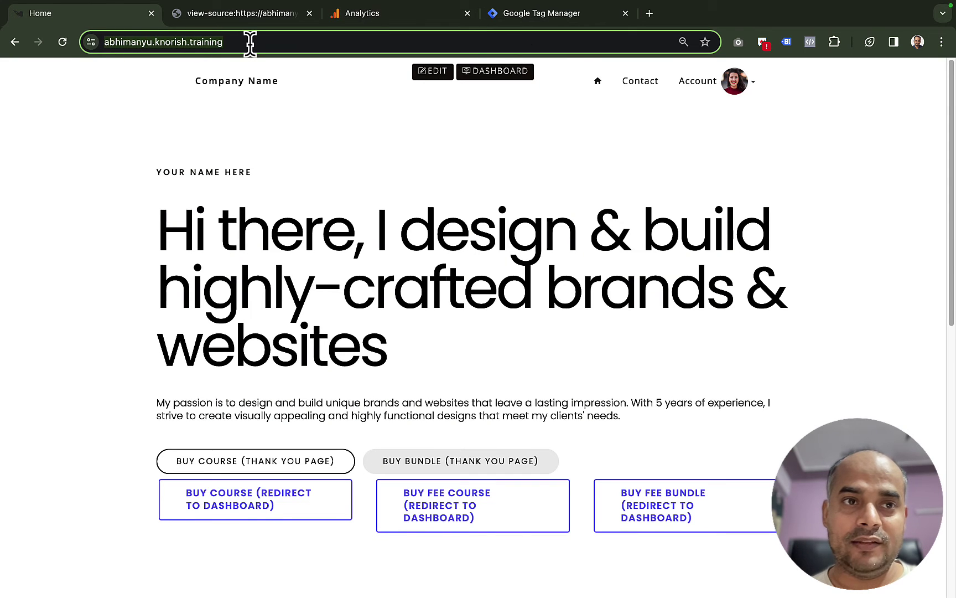
{"action": "left_click", "coordinate": [395, 16]}
{"action": "left_click", "coordinate": [380, 195]}
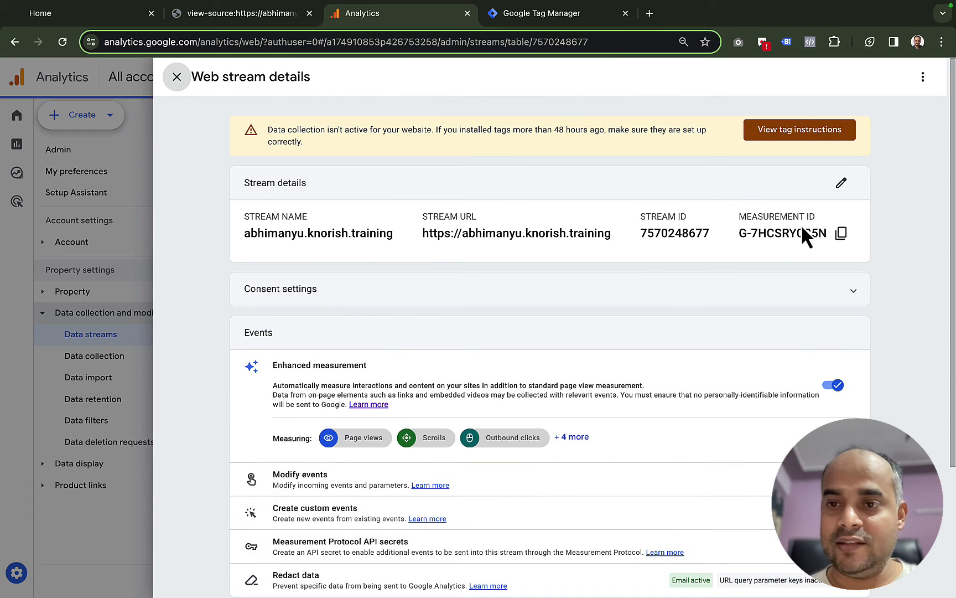
{"action": "left_click", "coordinate": [841, 233]}
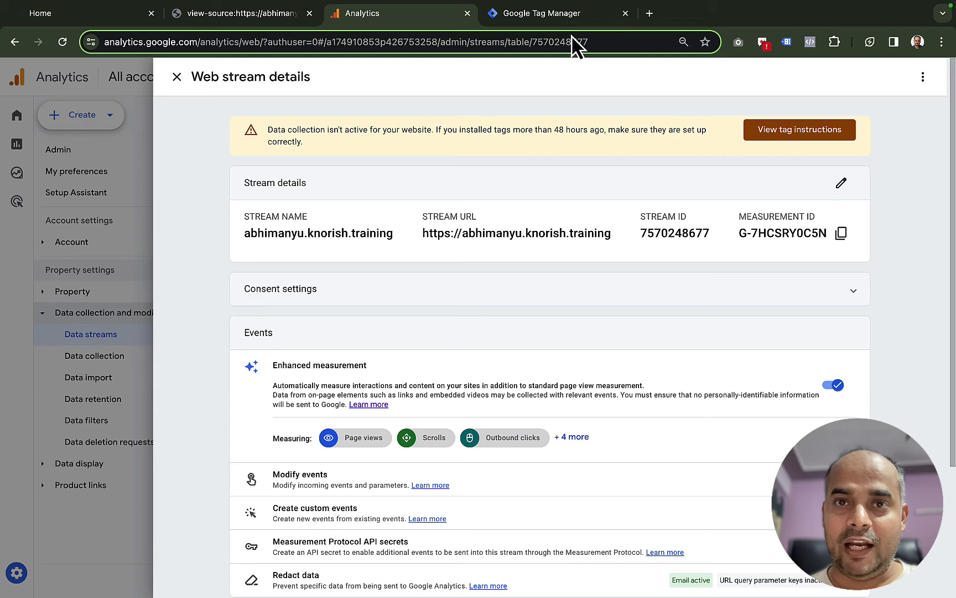
- Back in Google Tag Manager, set the constant's value to G-7HCSRY0C5N and save the variable as GA - G-7HCSRY0C5N
{"action": "left_click", "coordinate": [557, 15]}
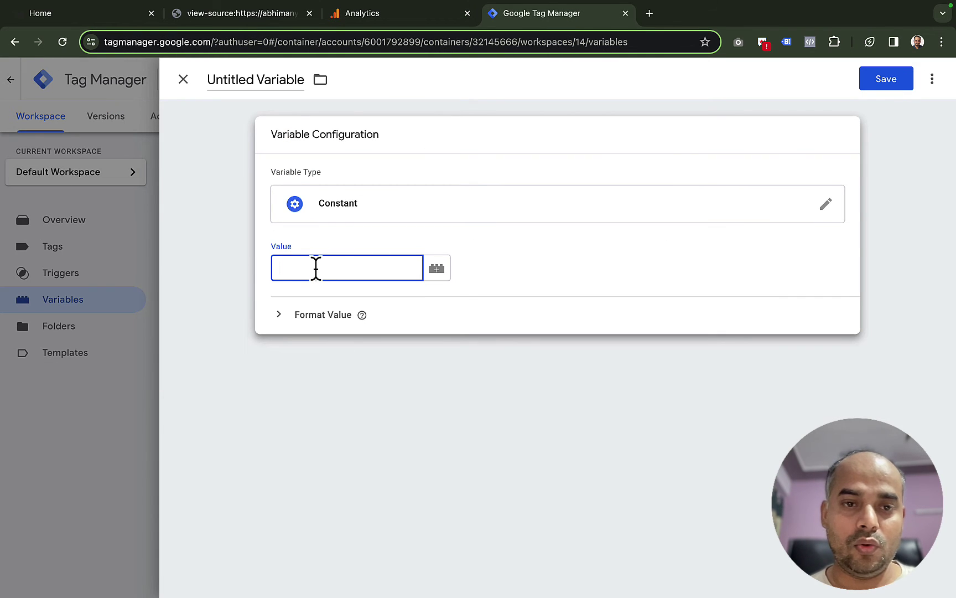
{"action": "key", "text": "super+v"}
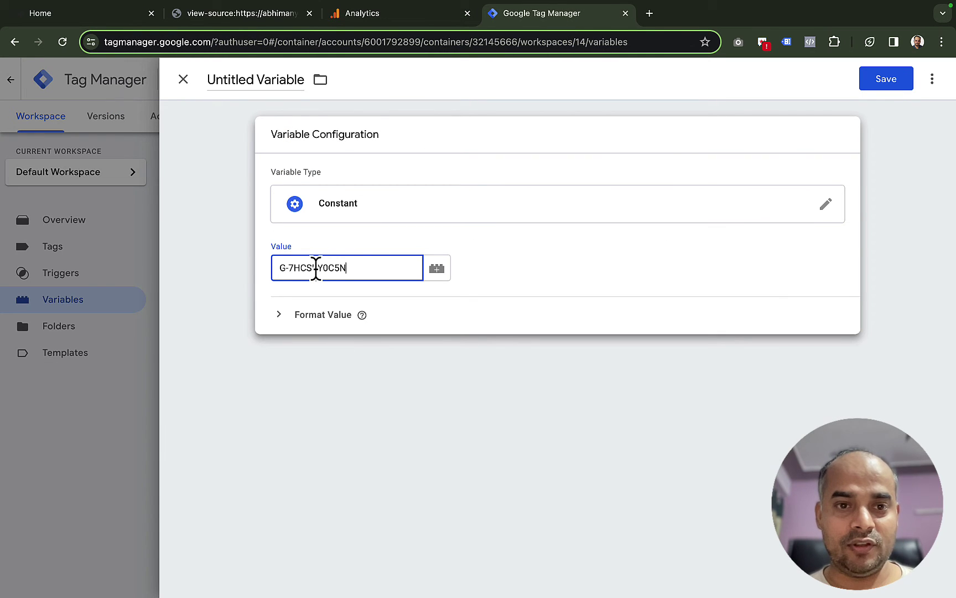
{"action": "left_click", "coordinate": [235, 83]}
{"action": "triple_click", "coordinate": [256, 79]}
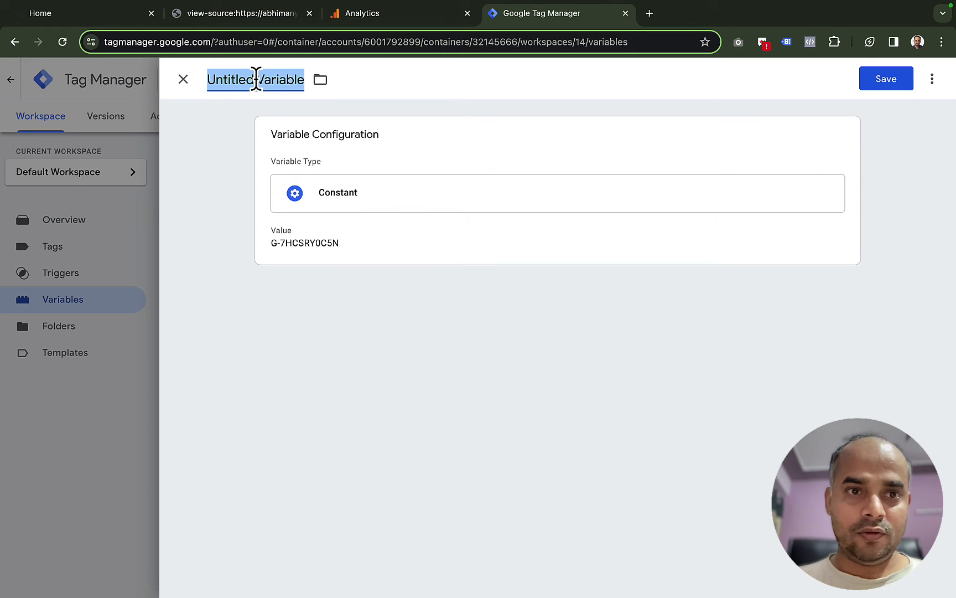
{"action": "type", "text": "Goo"}
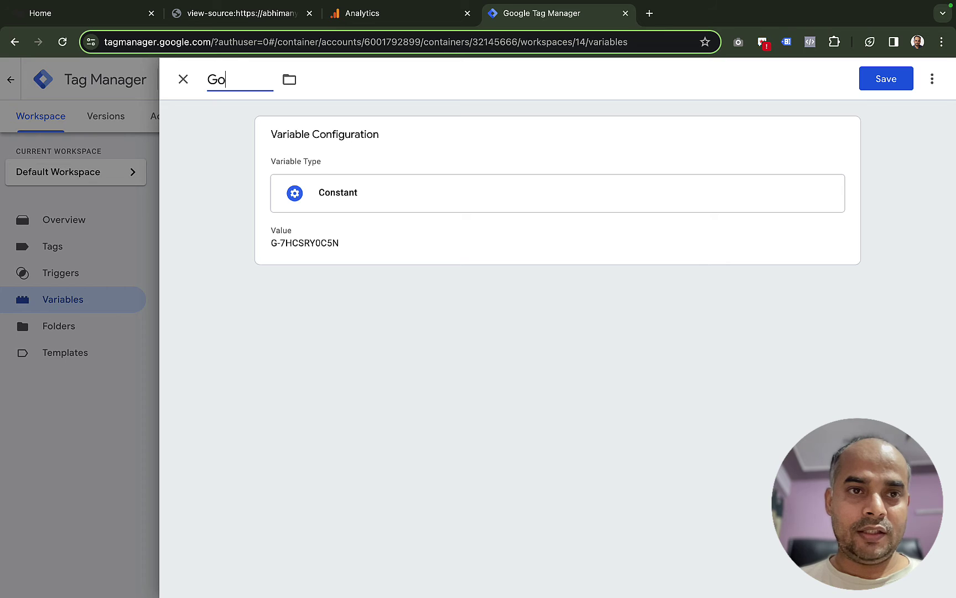
{"action": "key", "text": "super+v"}
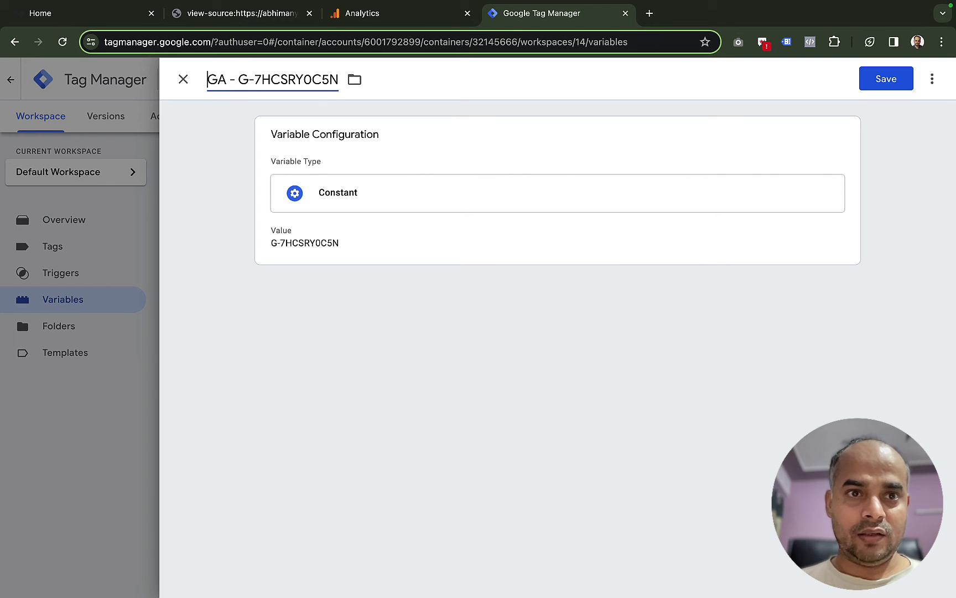
{"action": "left_click", "coordinate": [903, 78]}
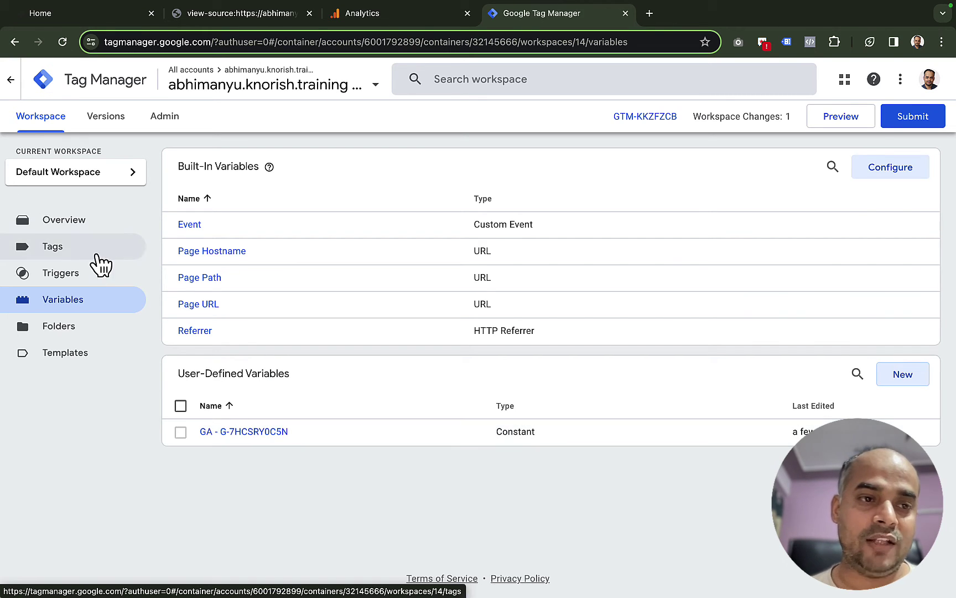
- Create a new tag of type Google Tag and use the variable GA - G-7HCSRY0C5N as its Tag ID
{"action": "left_click", "coordinate": [88, 250]}
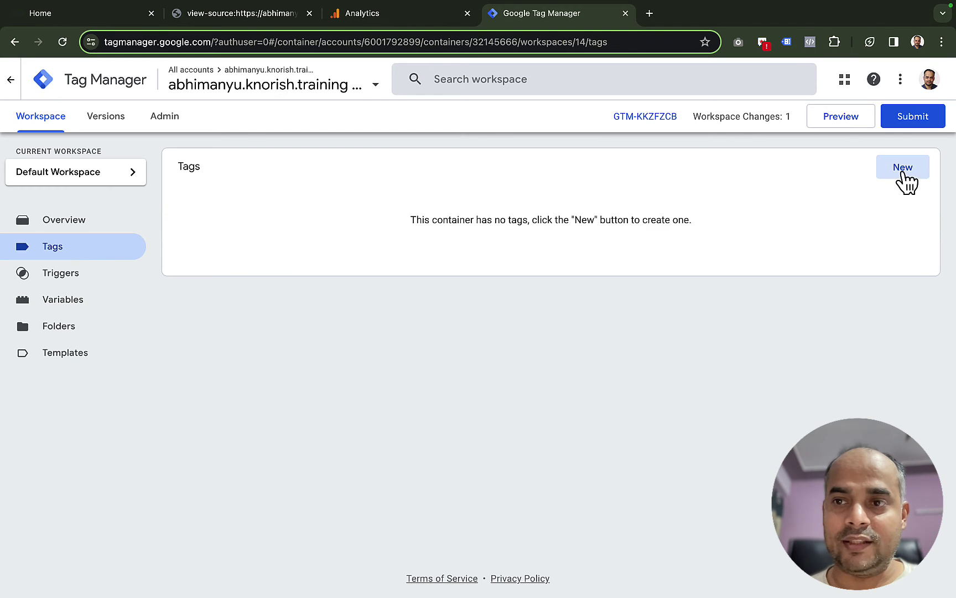
{"action": "left_click", "coordinate": [902, 174]}
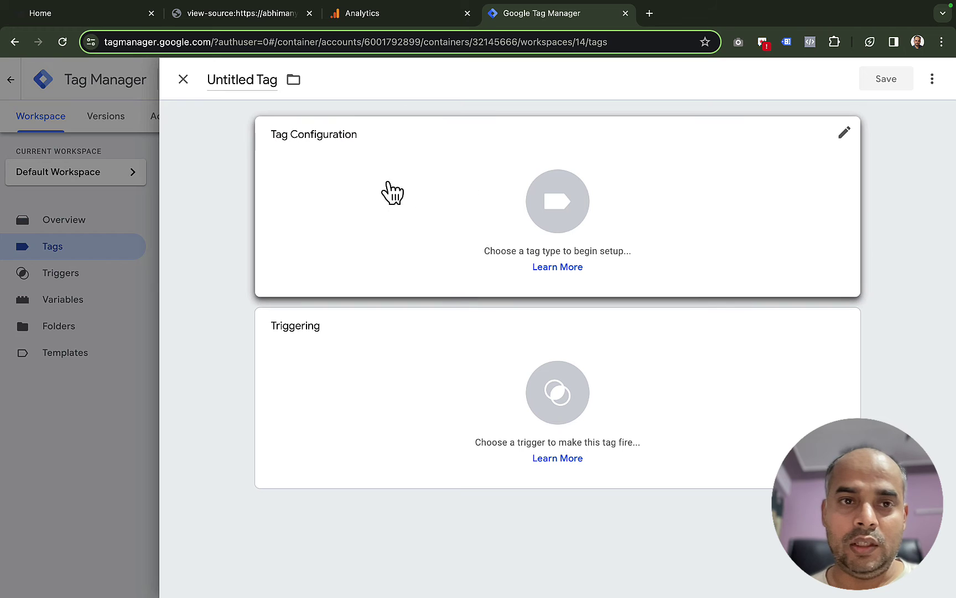
{"action": "left_click", "coordinate": [369, 181]}
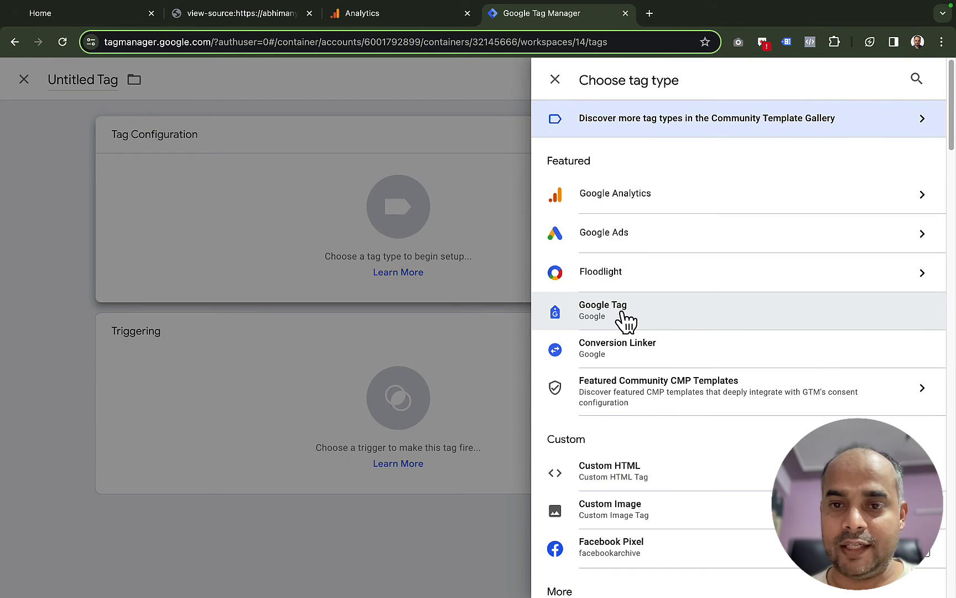
{"action": "left_click", "coordinate": [626, 312]}
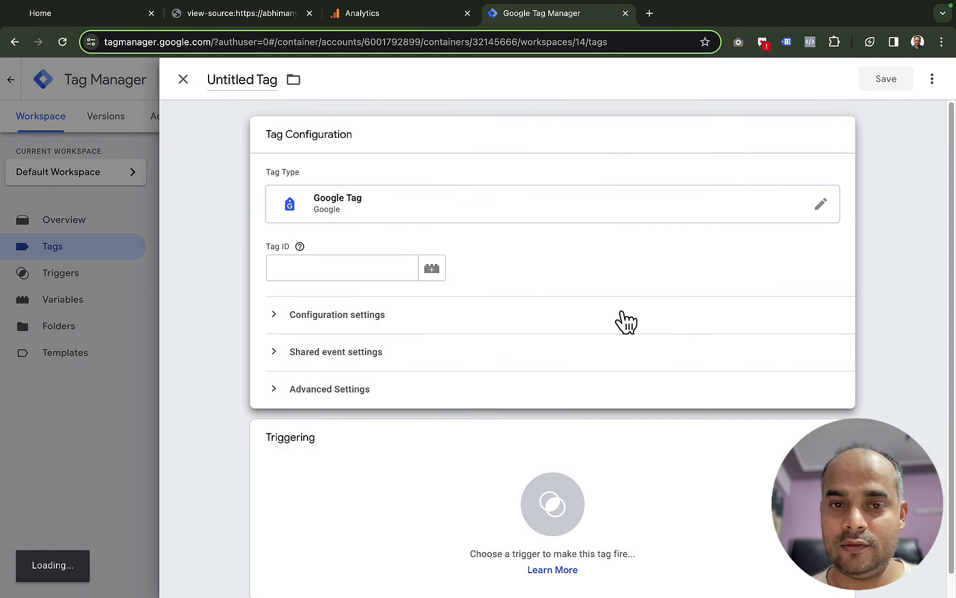
{"action": "left_click", "coordinate": [312, 264]}
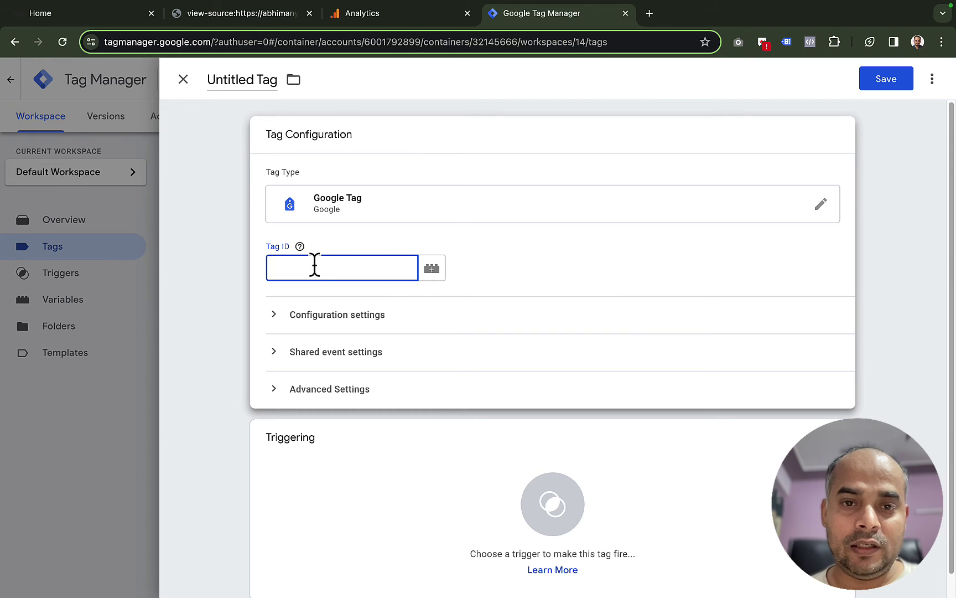
{"action": "left_click", "coordinate": [432, 270]}
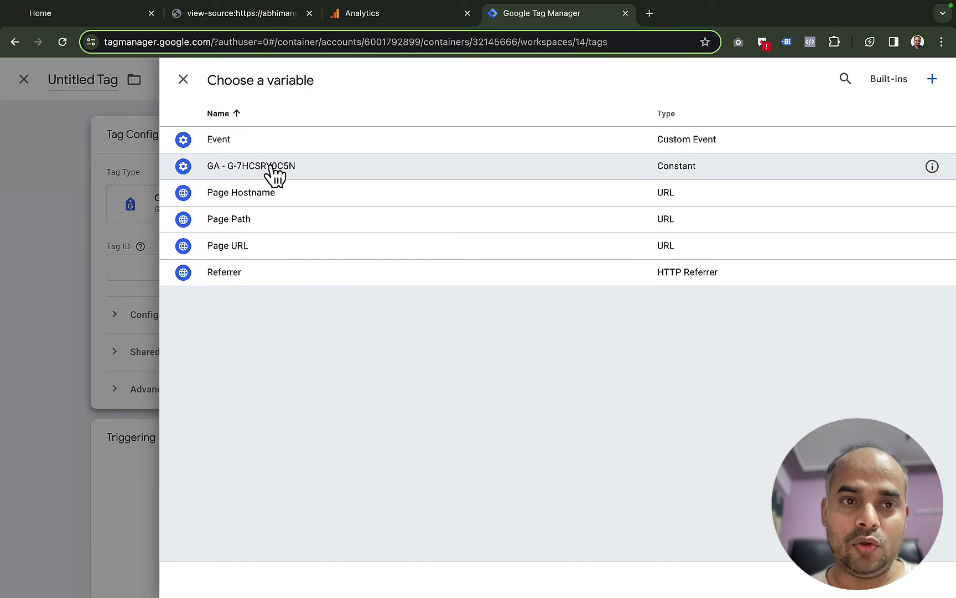
{"action": "left_click", "coordinate": [273, 169]}
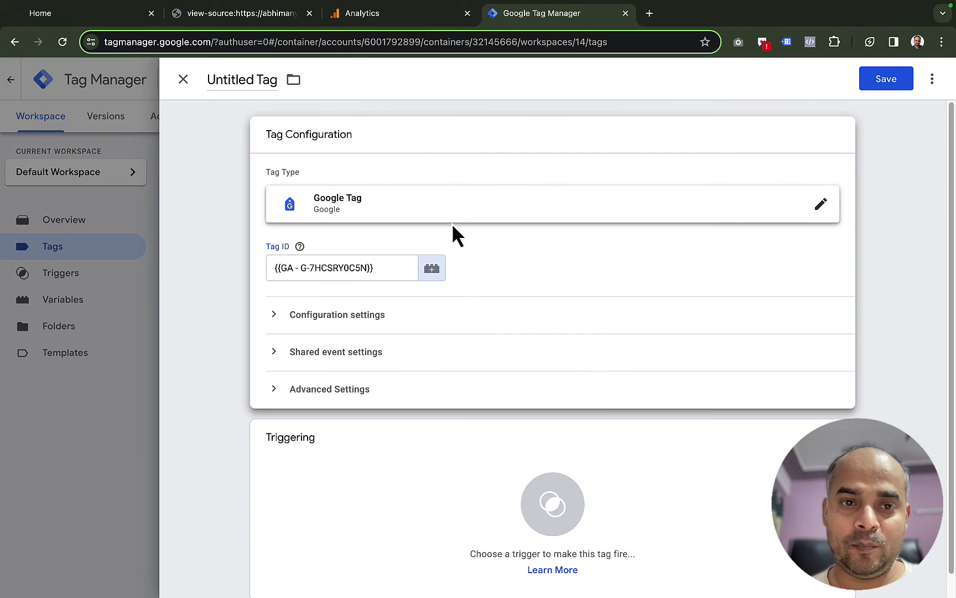
- Add the Initialization - All Pages trigger to the tag, name the tag GT-AllPages and save it
{"action": "scroll", "coordinate": [487, 312], "scroll_direction": "down", "scroll_amount": 1}
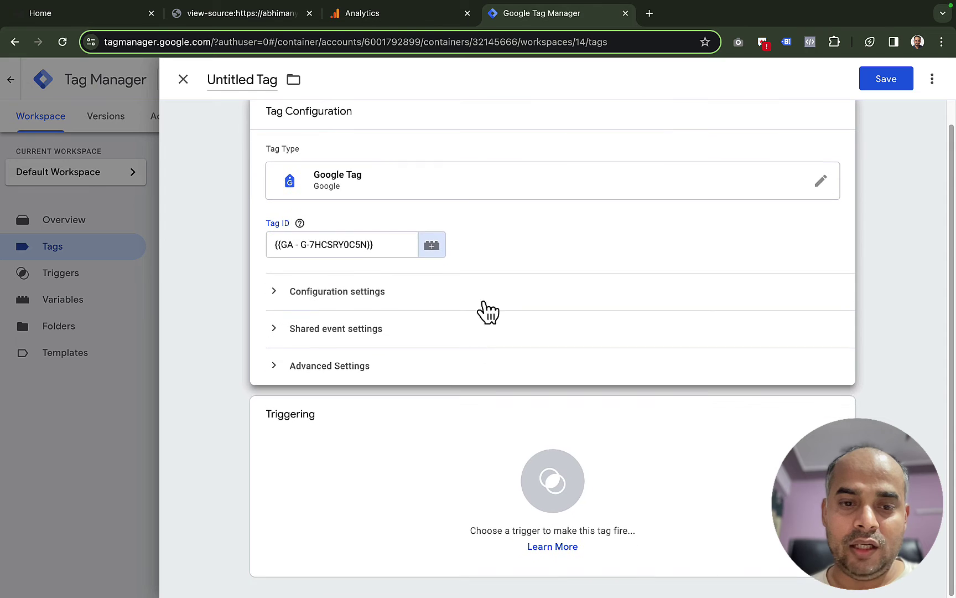
{"action": "left_click", "coordinate": [402, 480]}
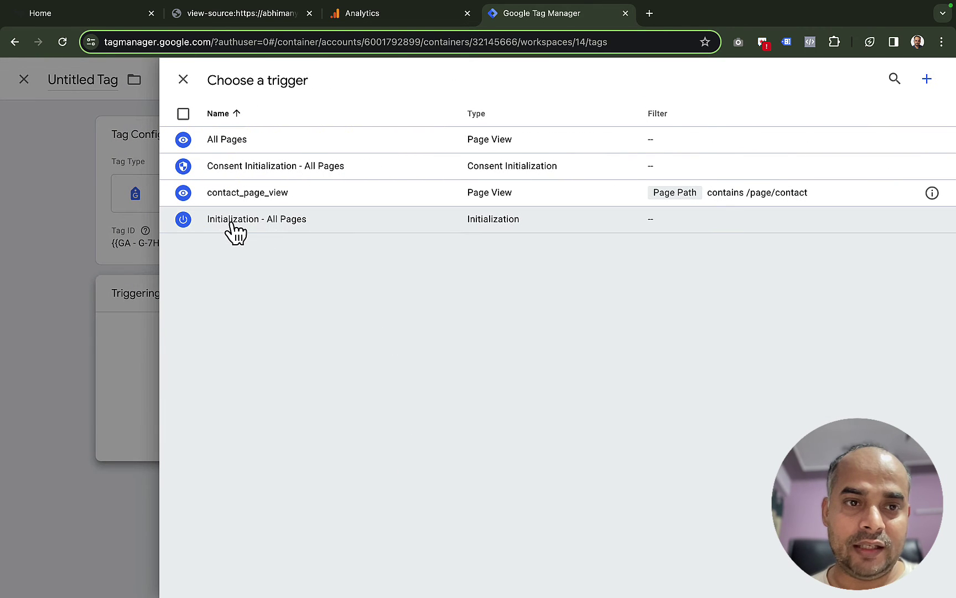
{"action": "left_click", "coordinate": [271, 222]}
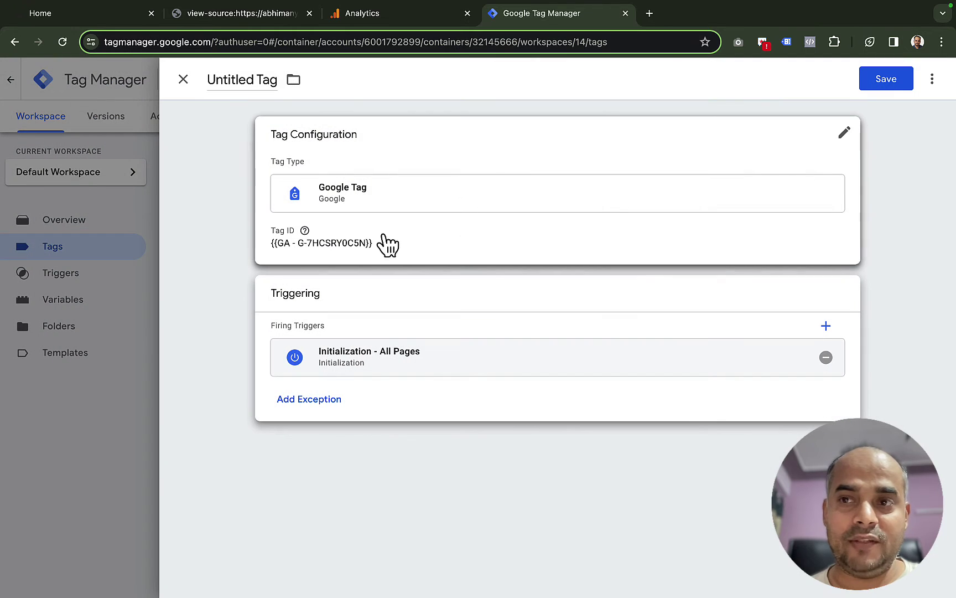
{"action": "left_click", "coordinate": [235, 75]}
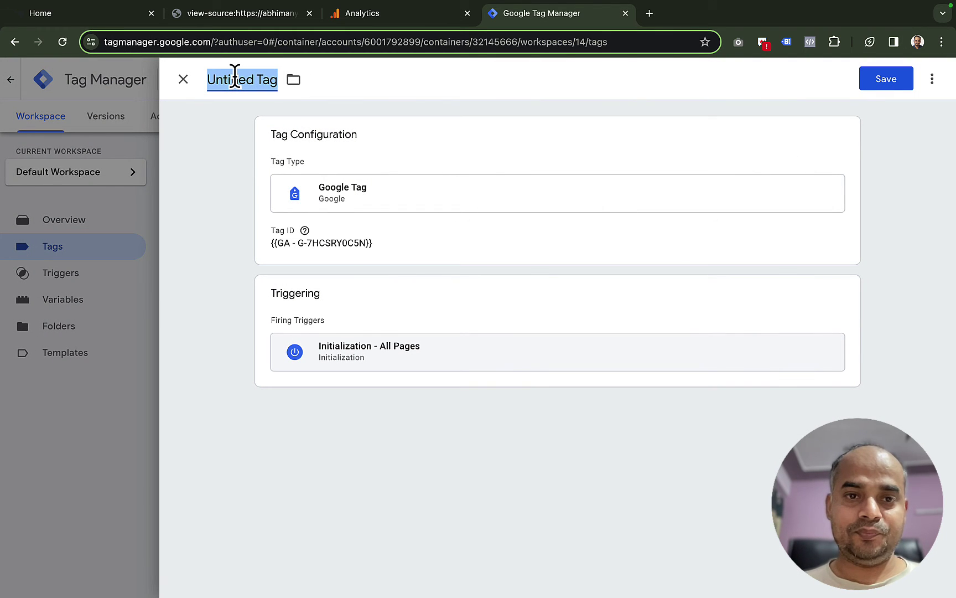
{"action": "type", "text": "GT-AllPages"}
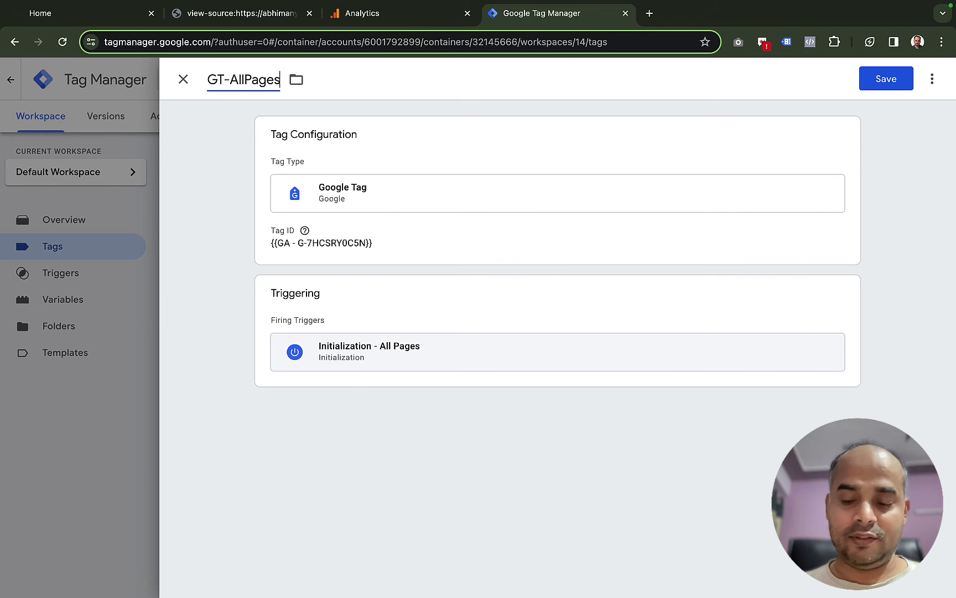
{"action": "left_click", "coordinate": [883, 83]}
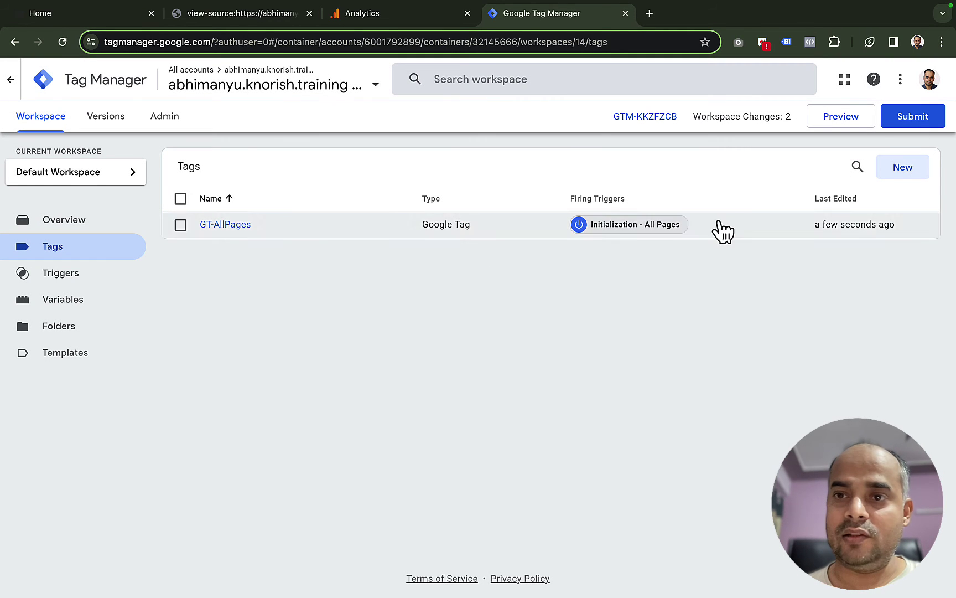
- Preview the container and connect Tag Assistant to the Knorish website's URL
{"action": "left_click", "coordinate": [838, 123]}
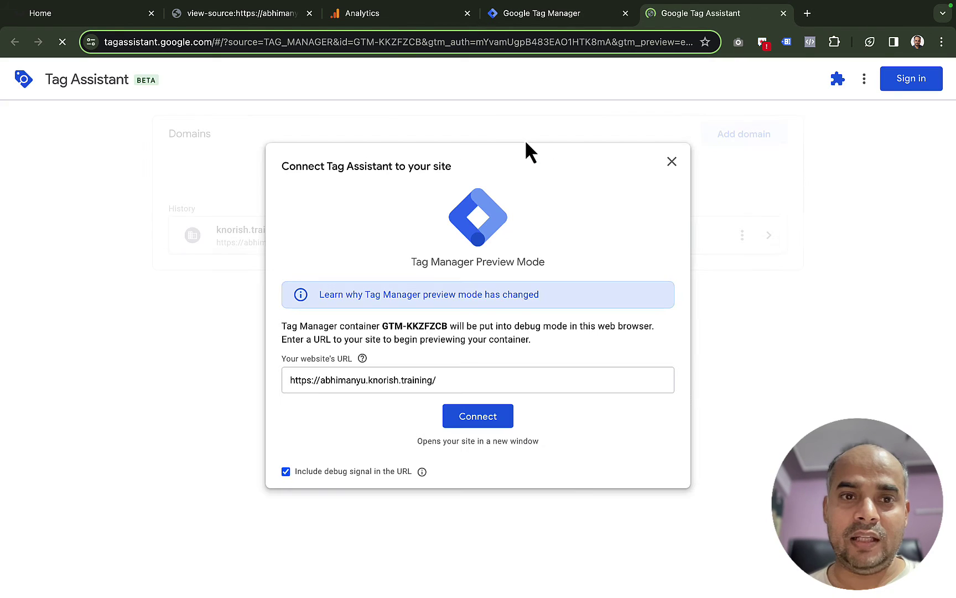
{"action": "left_click", "coordinate": [479, 373]}
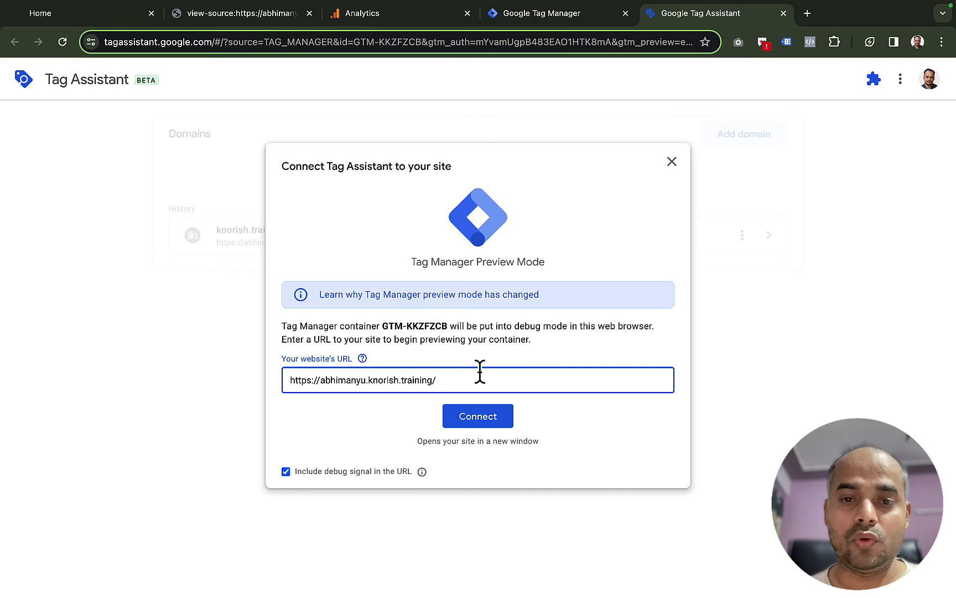
{"action": "left_click_drag", "start_coordinate": [455, 382], "coordinate": [280, 381]}
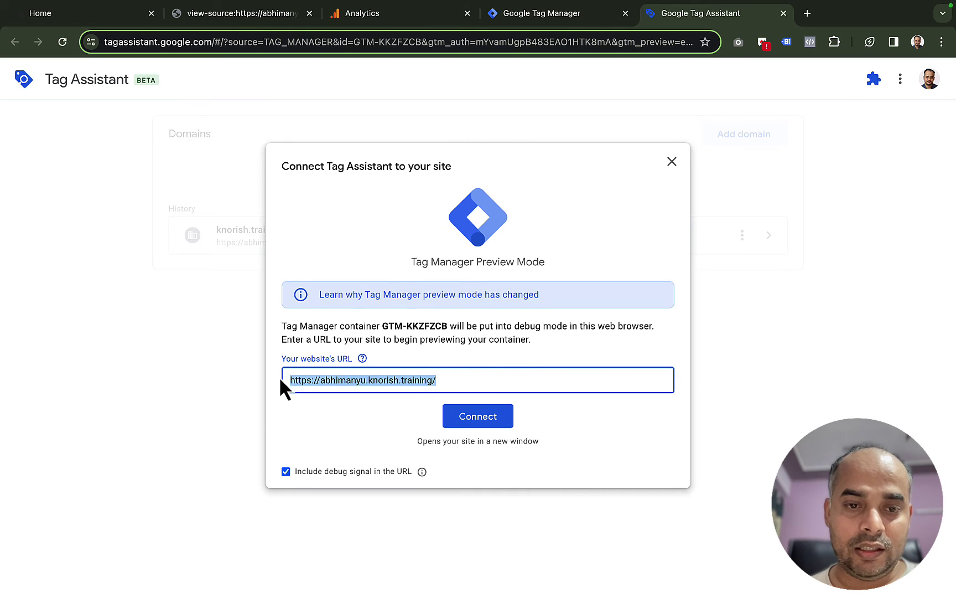
{"action": "left_click", "coordinate": [479, 423]}
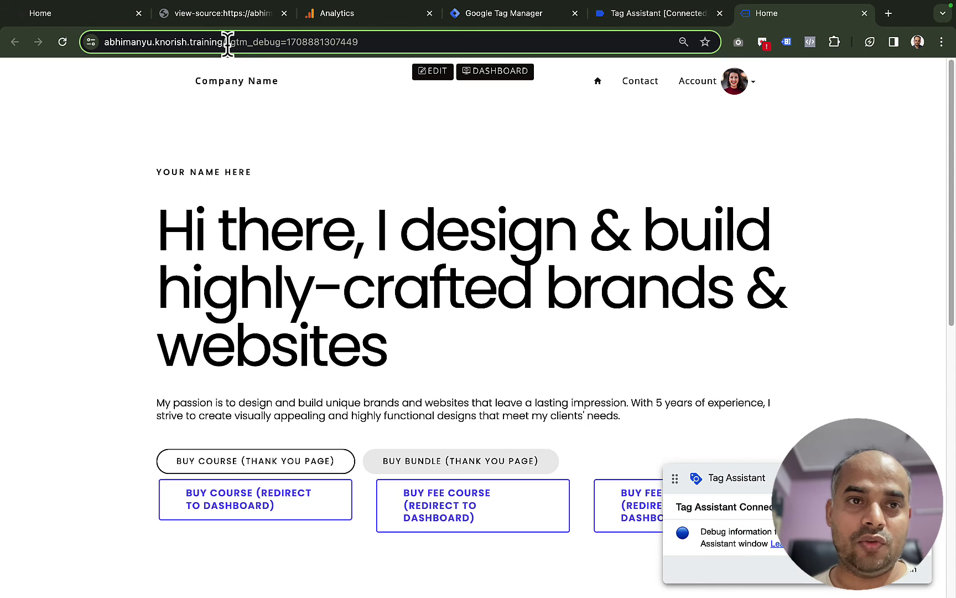
- Check the gtm_debug parameter in the opened site's address and the Tag Assistant connection badge on the page
{"action": "left_click_drag", "start_coordinate": [228, 42], "coordinate": [421, 40]}
{"action": "left_click", "coordinate": [257, 45]}
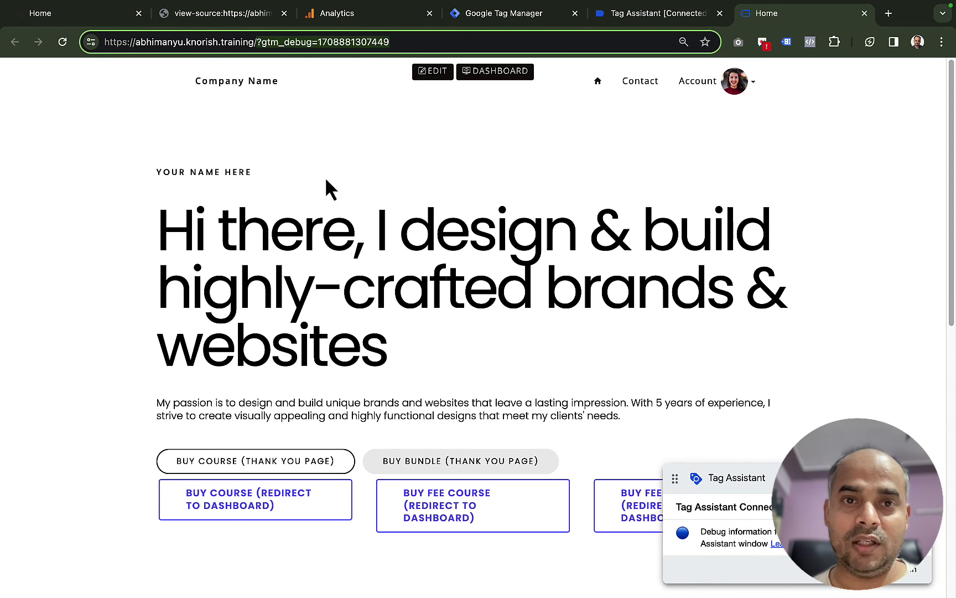
{"action": "left_click", "coordinate": [395, 286]}
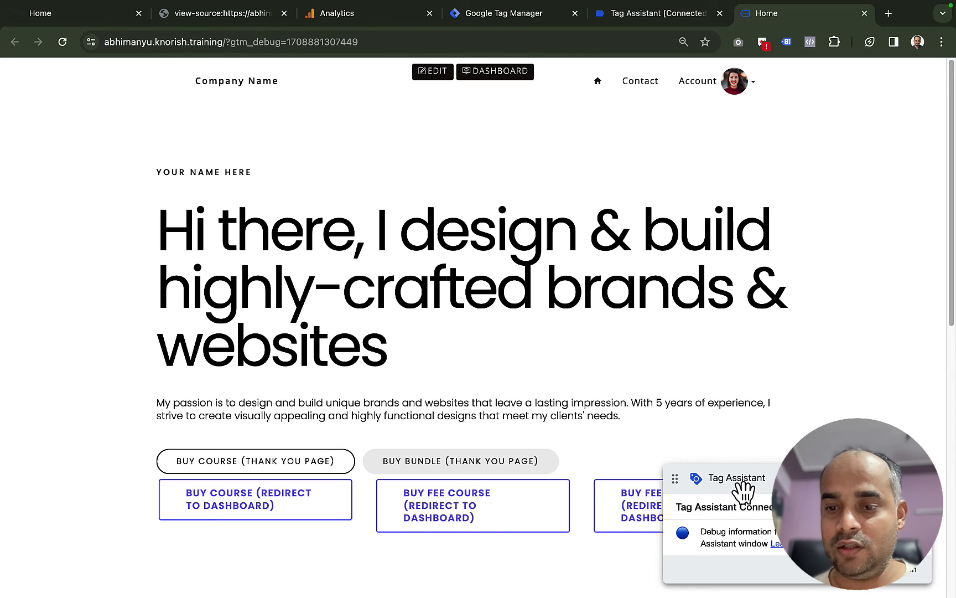
{"action": "left_click_drag", "start_coordinate": [743, 488], "coordinate": [740, 487]}
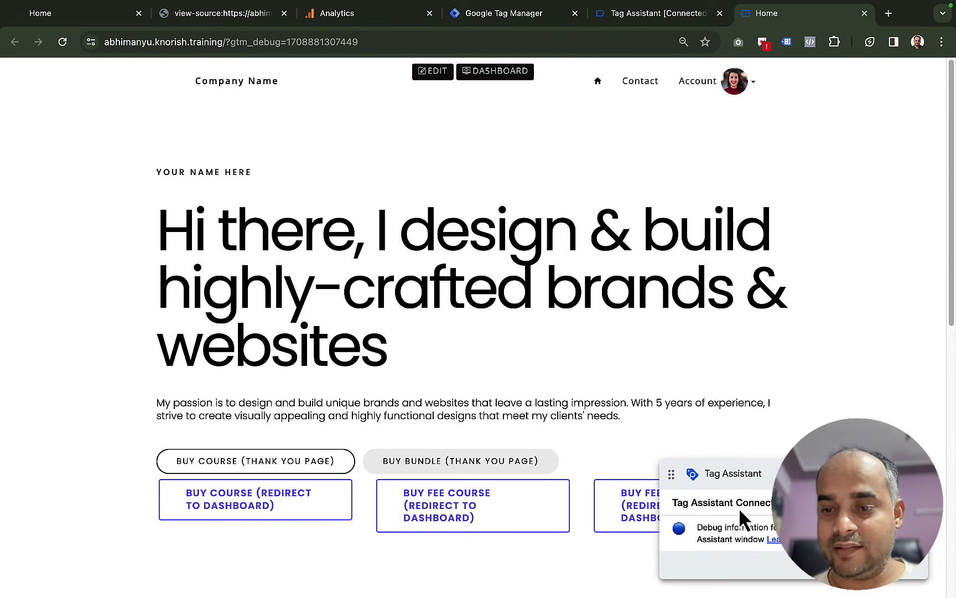
- Check the connection in Tag Assistant, close the debugged site's page and continue to the debug summary
{"action": "left_click", "coordinate": [621, 22]}
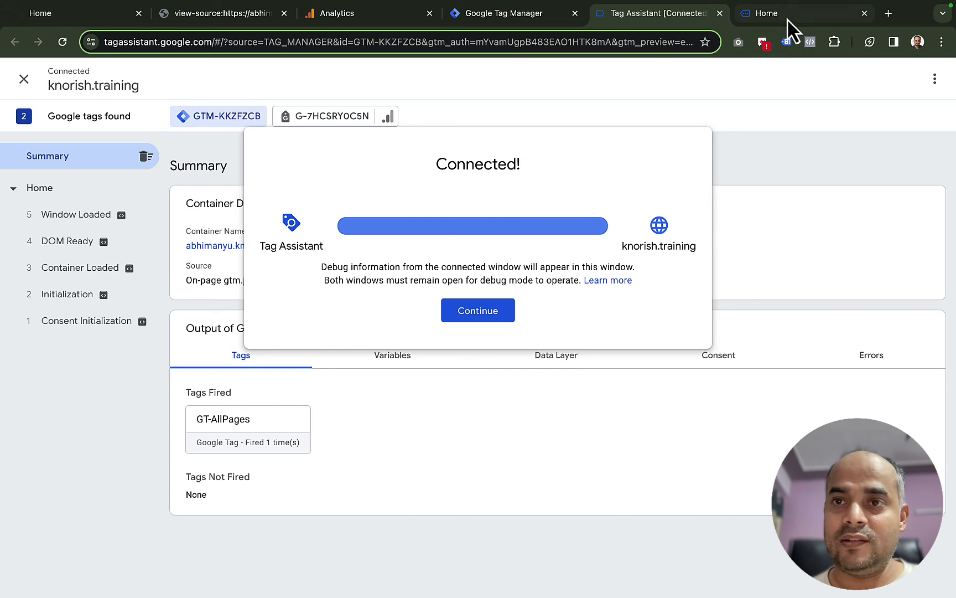
{"action": "left_click", "coordinate": [820, 17]}
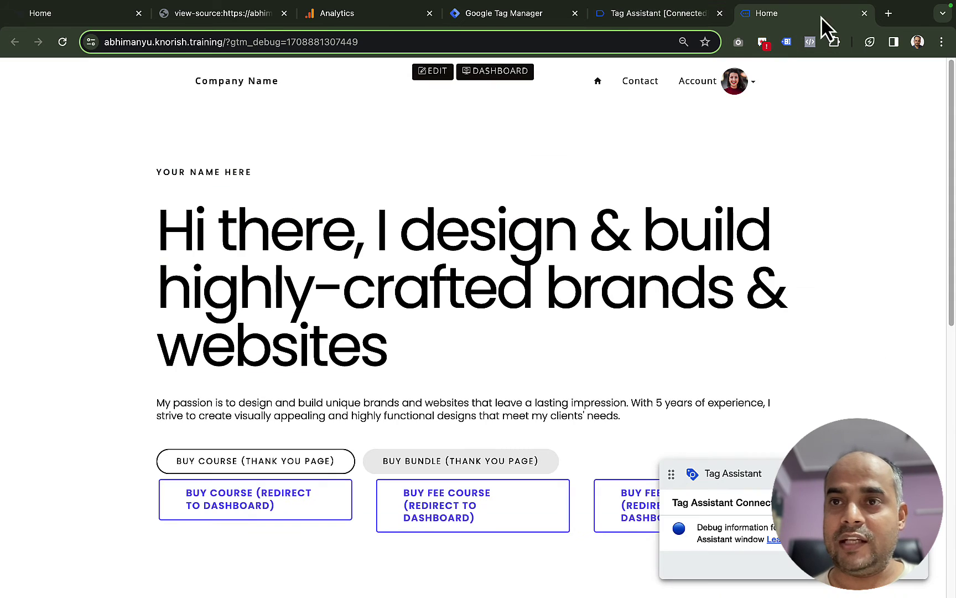
{"action": "left_click", "coordinate": [864, 14]}
{"action": "left_click", "coordinate": [485, 313]}
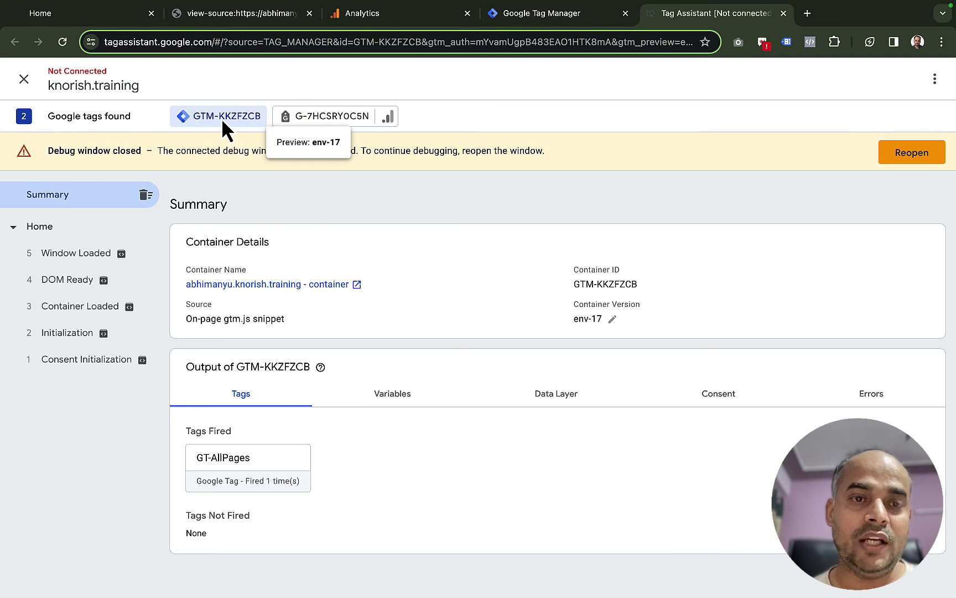
- Inspect the G-7HCSRY0C5N tag in Tag Assistant and compare its ID with the web stream's measurement ID in Google Analytics
{"action": "left_click", "coordinate": [332, 116]}
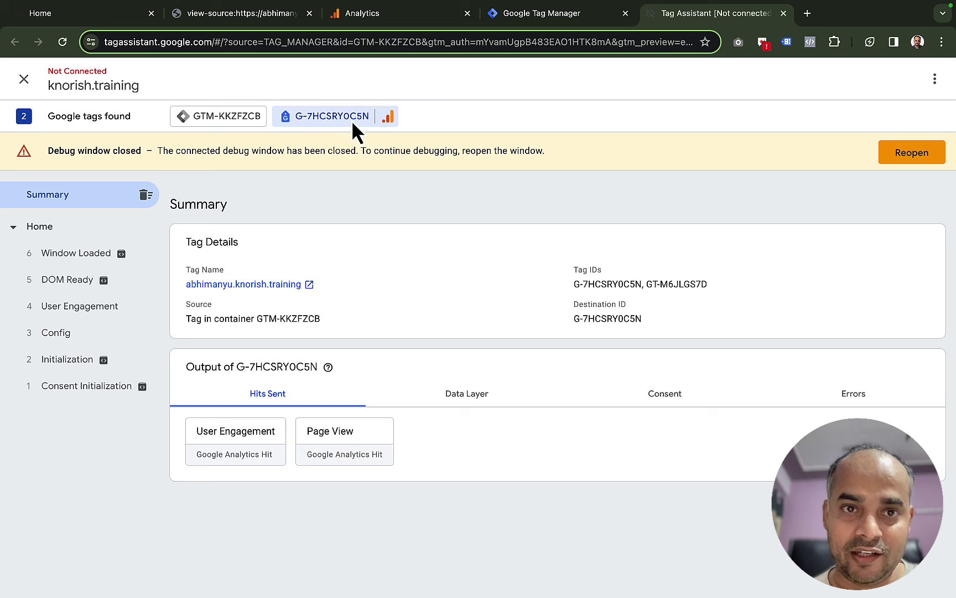
{"action": "left_click", "coordinate": [410, 17]}
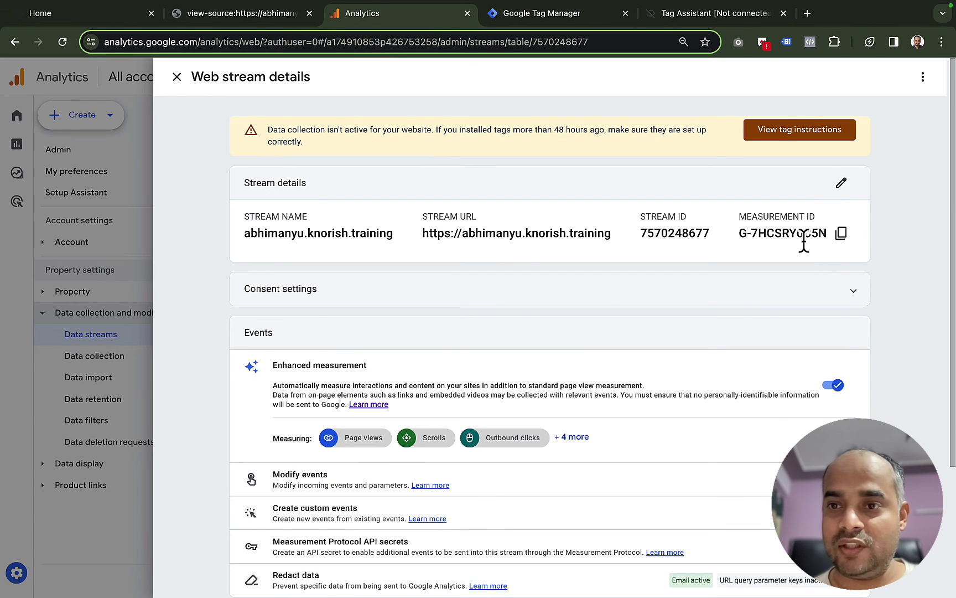
{"action": "left_click", "coordinate": [548, 14]}
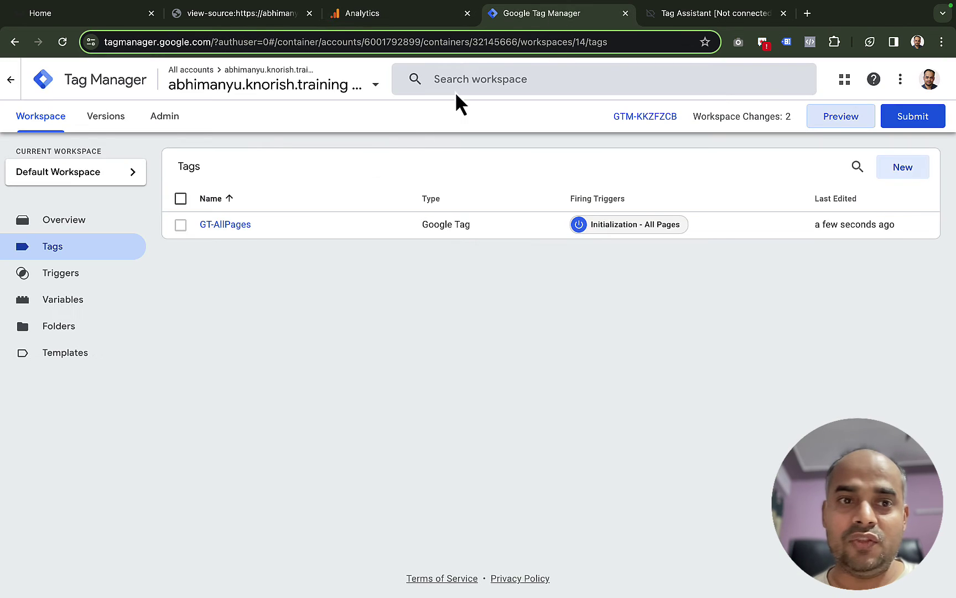
{"action": "left_click", "coordinate": [702, 17]}
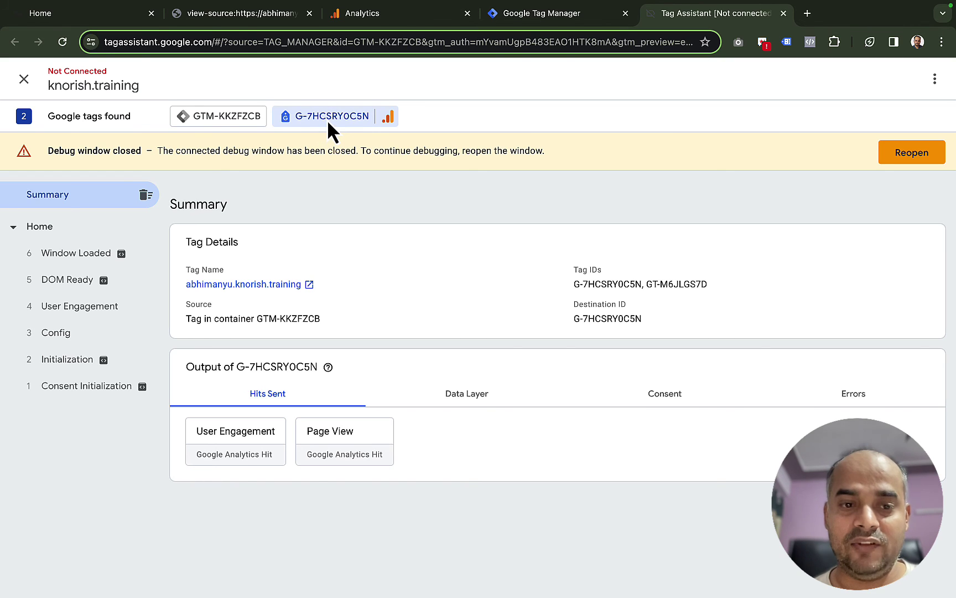
- Review the tags fired by container GTM-KKZFZCB in Tag Assistant and compare them with the tag list in Tag Manager
{"action": "left_click", "coordinate": [221, 119]}
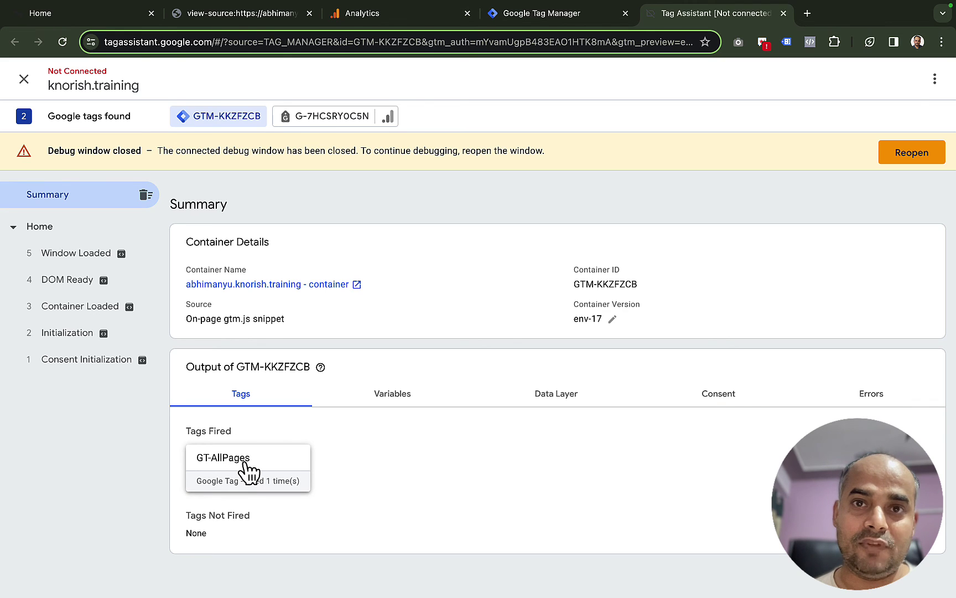
{"action": "left_click", "coordinate": [538, 18]}
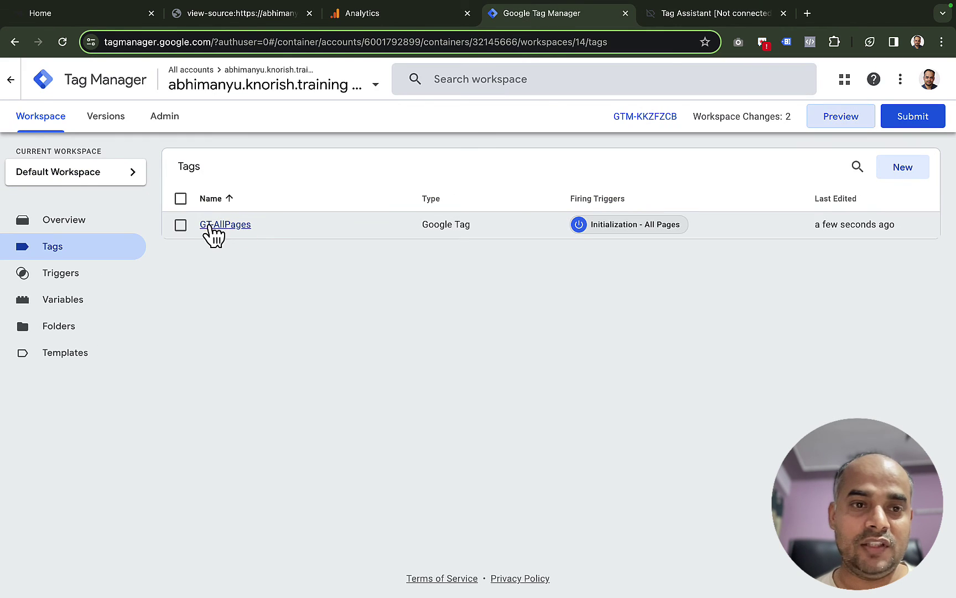
{"action": "left_click", "coordinate": [696, 16]}
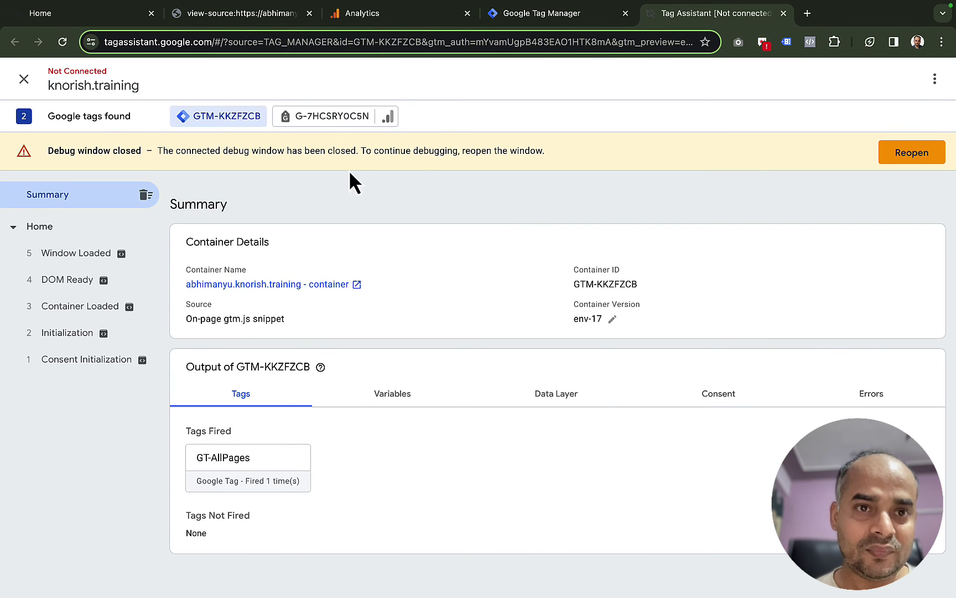
- Examine the hits sent by G-7HCSRY0C5N in Tag Assistant and check the GT-AllPages firing trigger in Tag Manager
{"action": "left_click", "coordinate": [325, 122]}
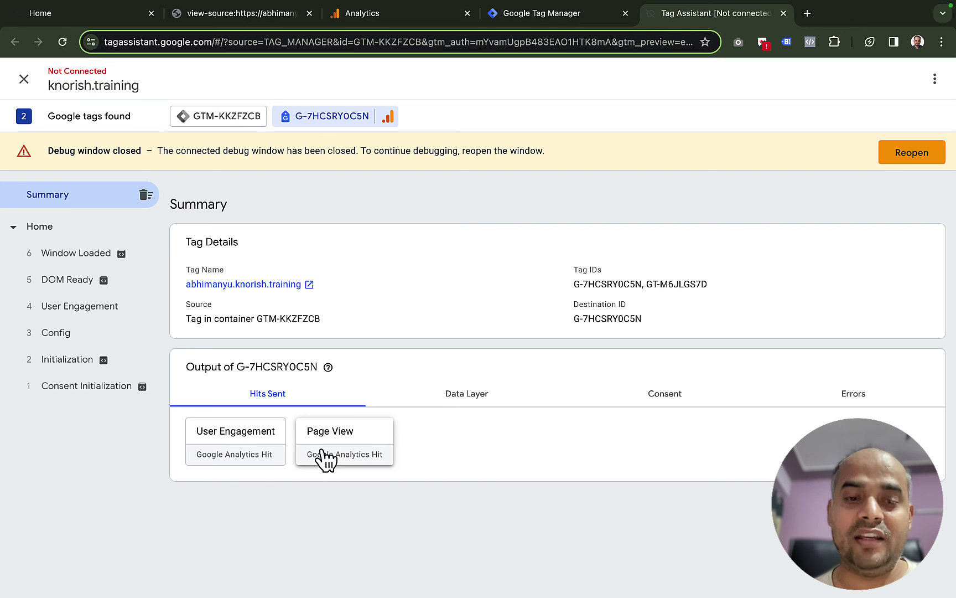
{"action": "left_click", "coordinate": [550, 17]}
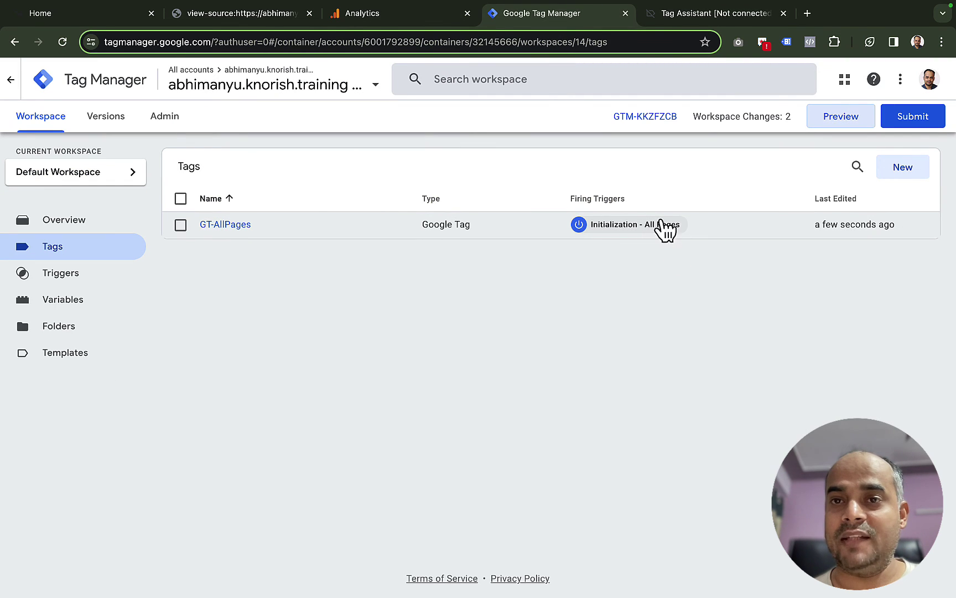
{"action": "left_click", "coordinate": [692, 16]}
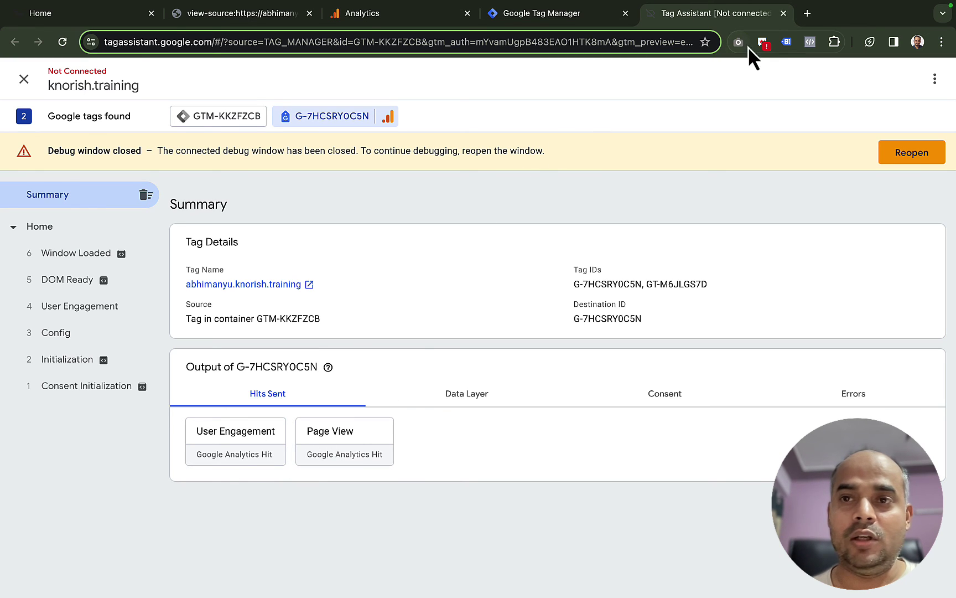
- Close Tag Assistant, publish the Tag Manager workspace changes to the Live environment without a version name or description, and return to the workspace
{"action": "left_click", "coordinate": [783, 13]}
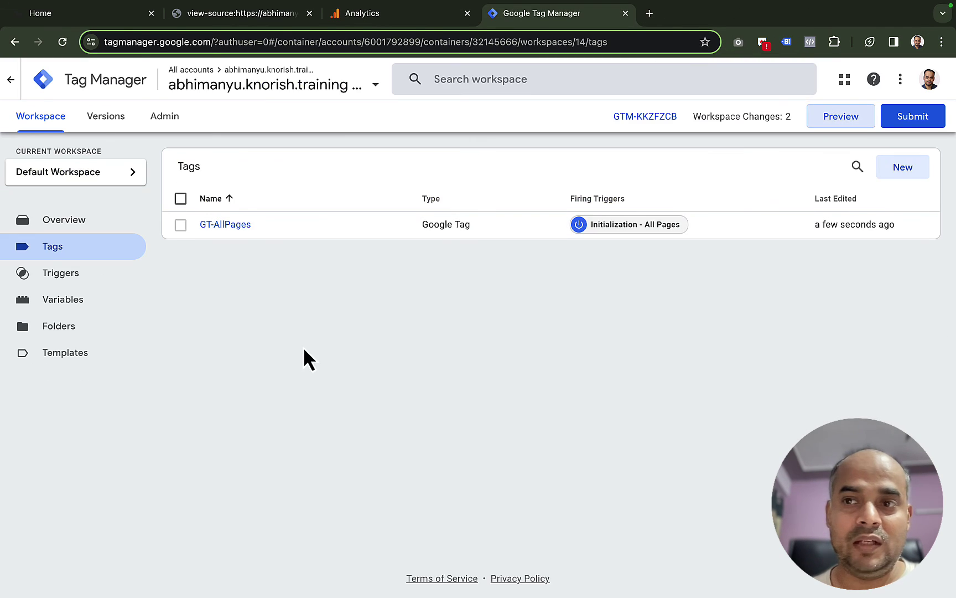
{"action": "left_click", "coordinate": [913, 117]}
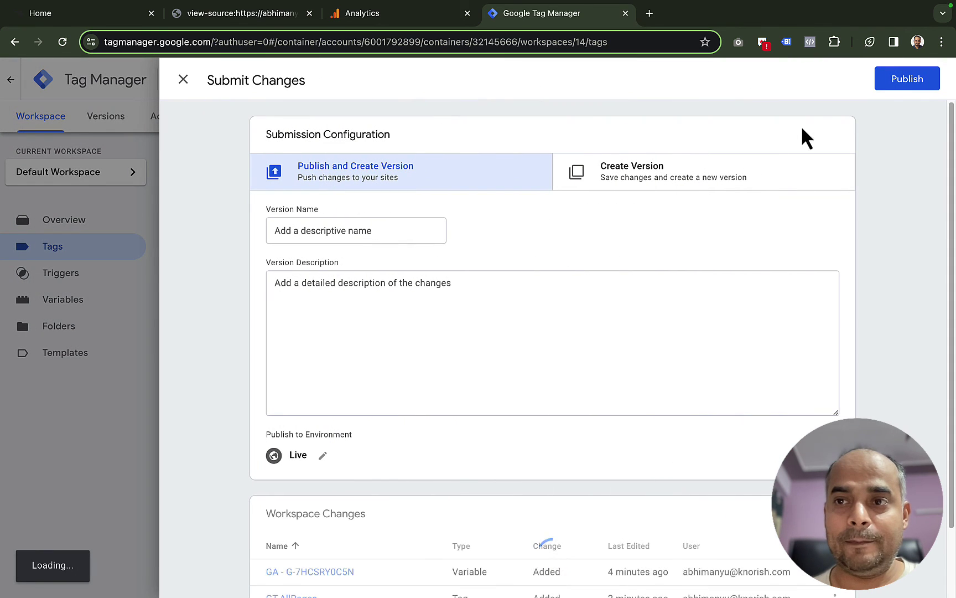
{"action": "left_click", "coordinate": [914, 82]}
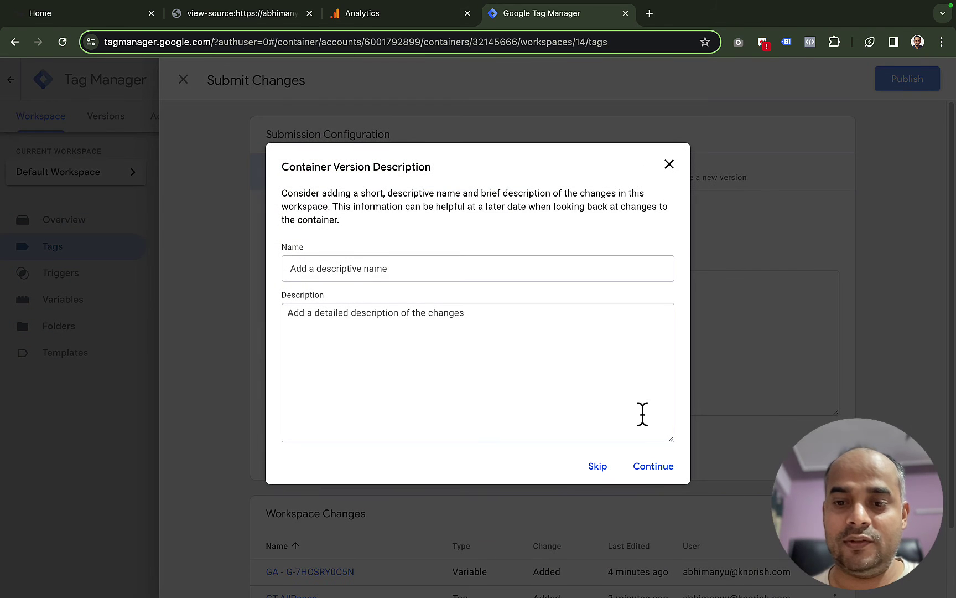
{"action": "left_click", "coordinate": [652, 468]}
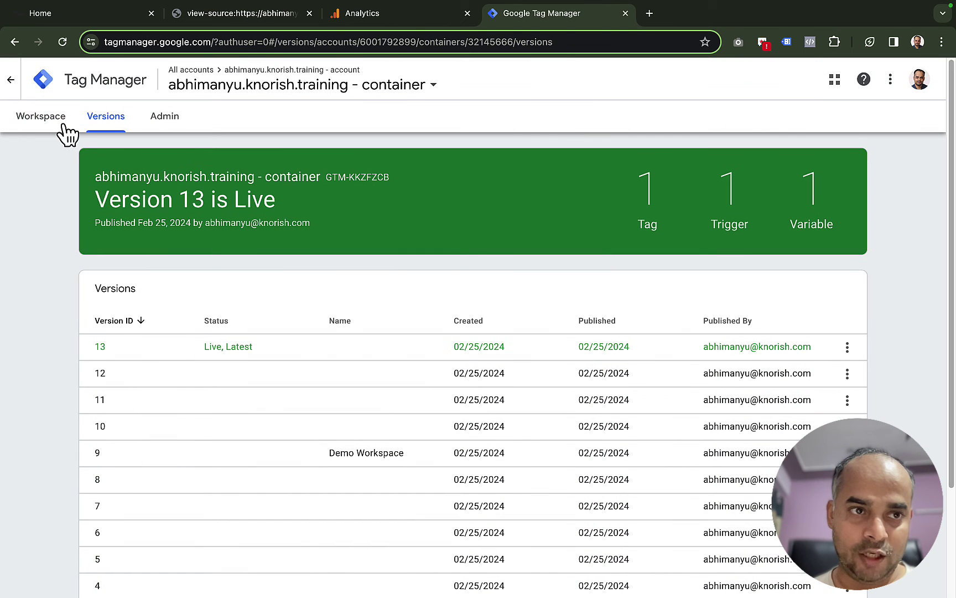
{"action": "left_click", "coordinate": [53, 130]}
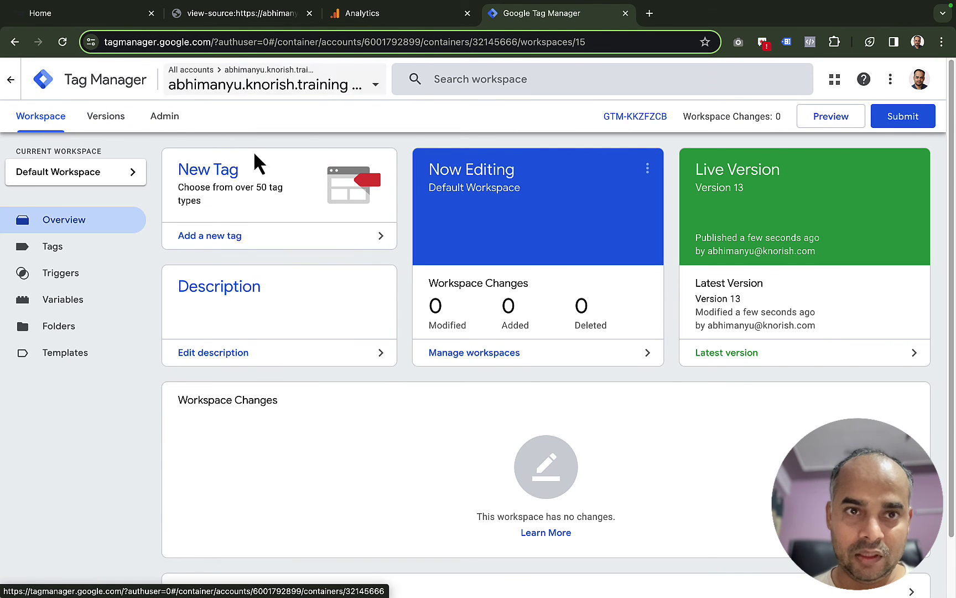
- Leave the web stream details in Google Analytics and examine the users and page views in the Realtime report
{"action": "left_click", "coordinate": [374, 20]}
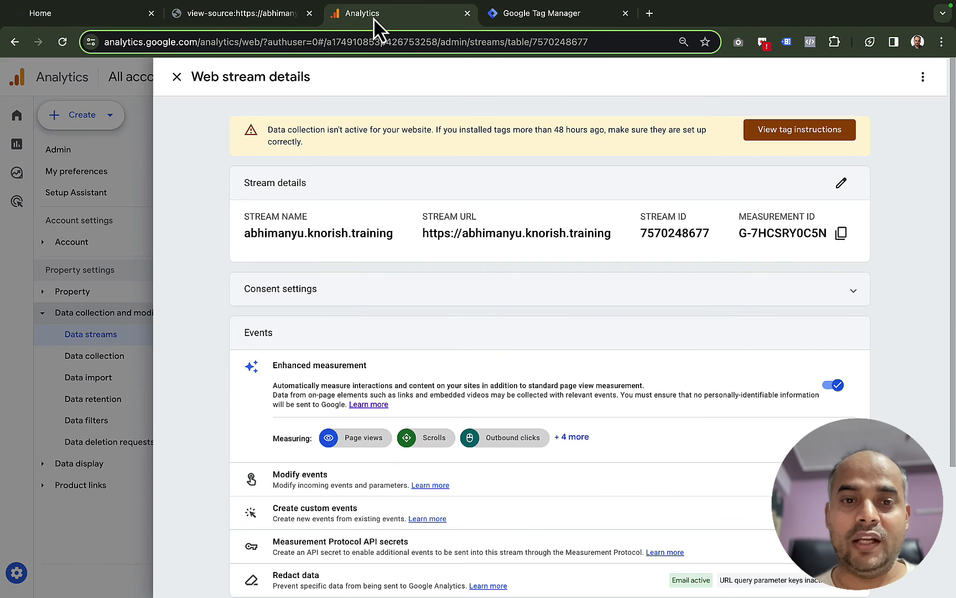
{"action": "left_click", "coordinate": [176, 77]}
{"action": "mouse_move", "coordinate": [15, 151]}
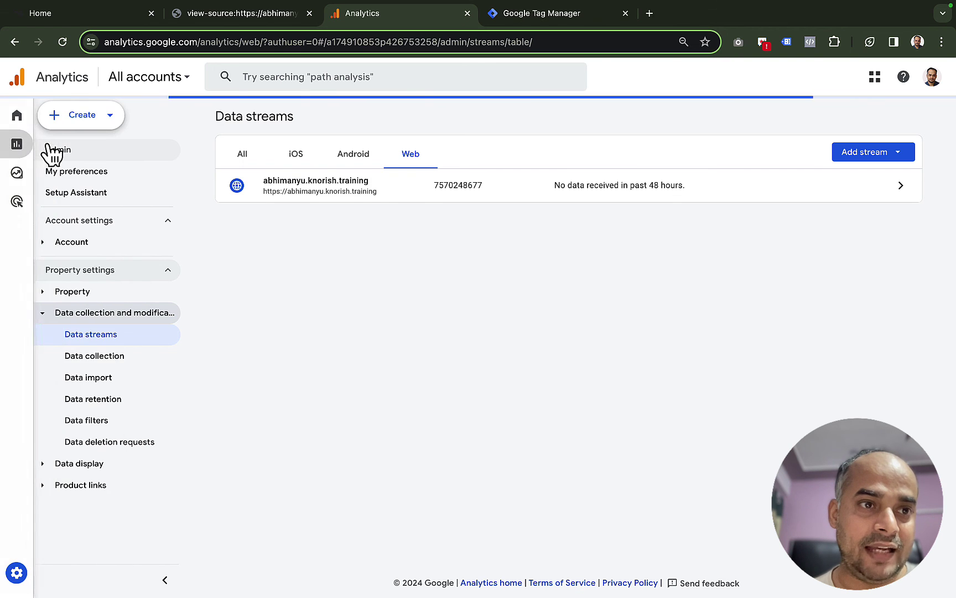
{"action": "left_click", "coordinate": [77, 147]}
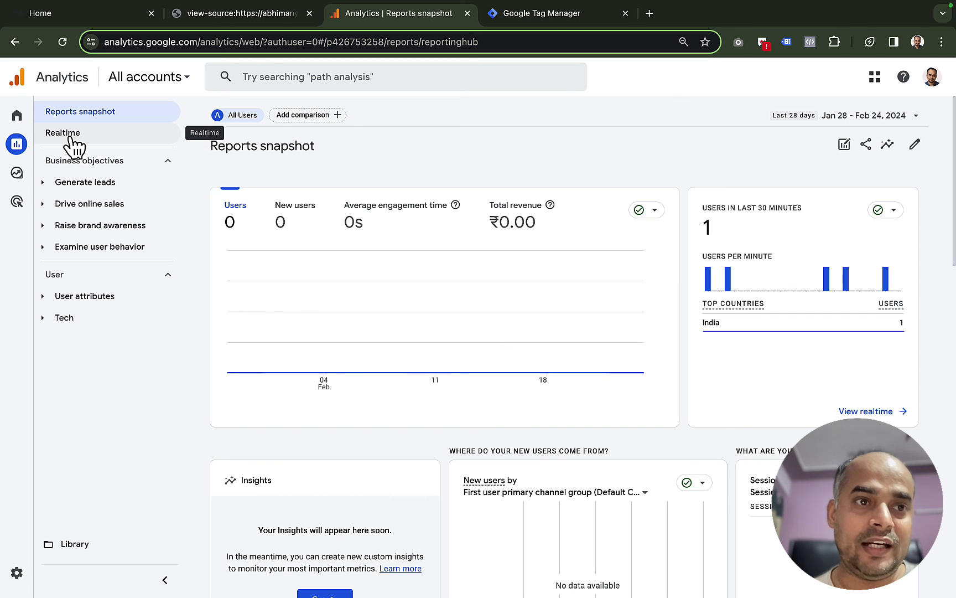
{"action": "left_click", "coordinate": [70, 140]}
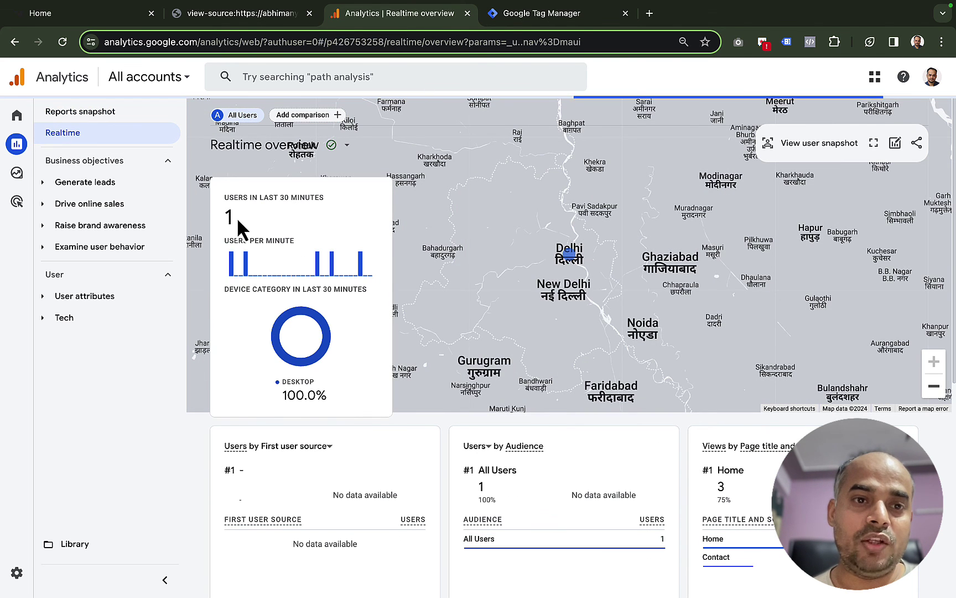
{"action": "scroll", "coordinate": [269, 288], "scroll_direction": "down", "scroll_amount": 3}
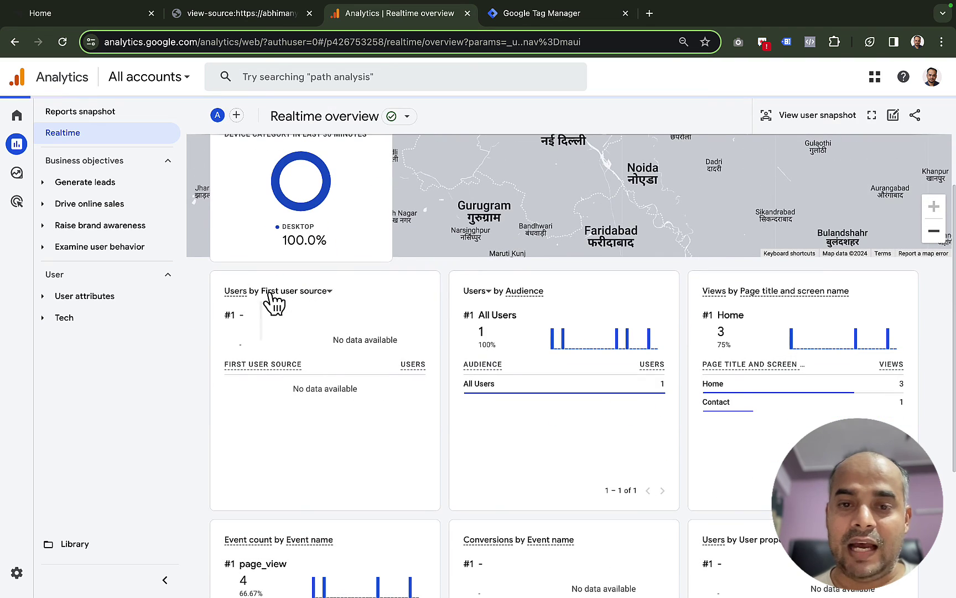
{"action": "mouse_move", "coordinate": [721, 389]}
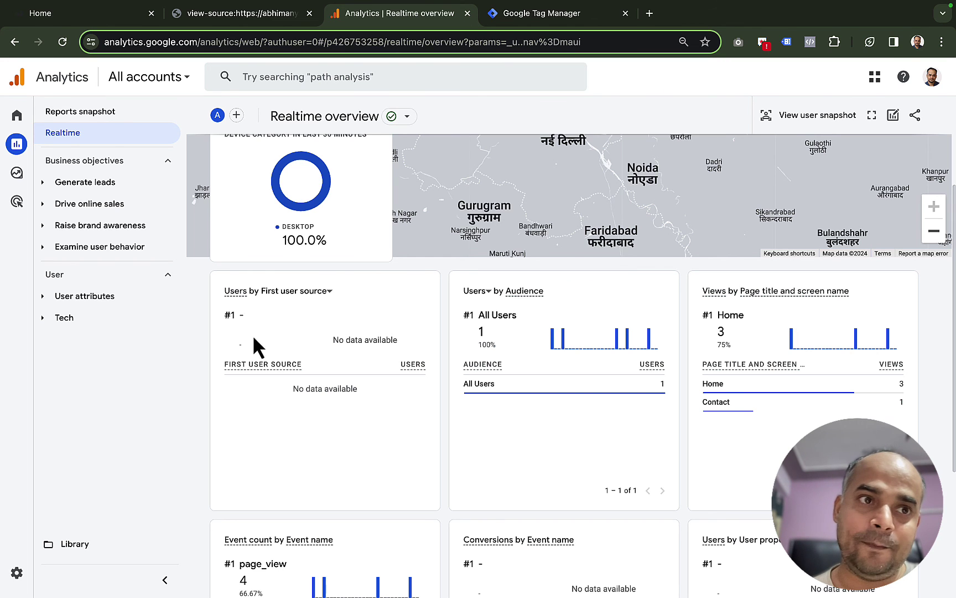
- Visit the website's Contact page, review the Reports snapshot in Google Analytics and return to the website
{"action": "left_click", "coordinate": [89, 13]}
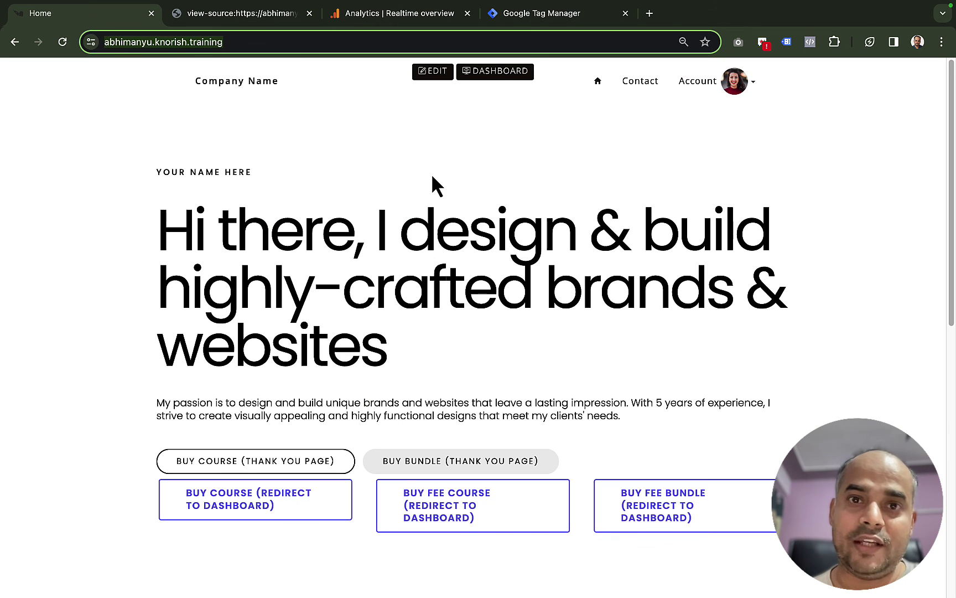
{"action": "left_click", "coordinate": [641, 82]}
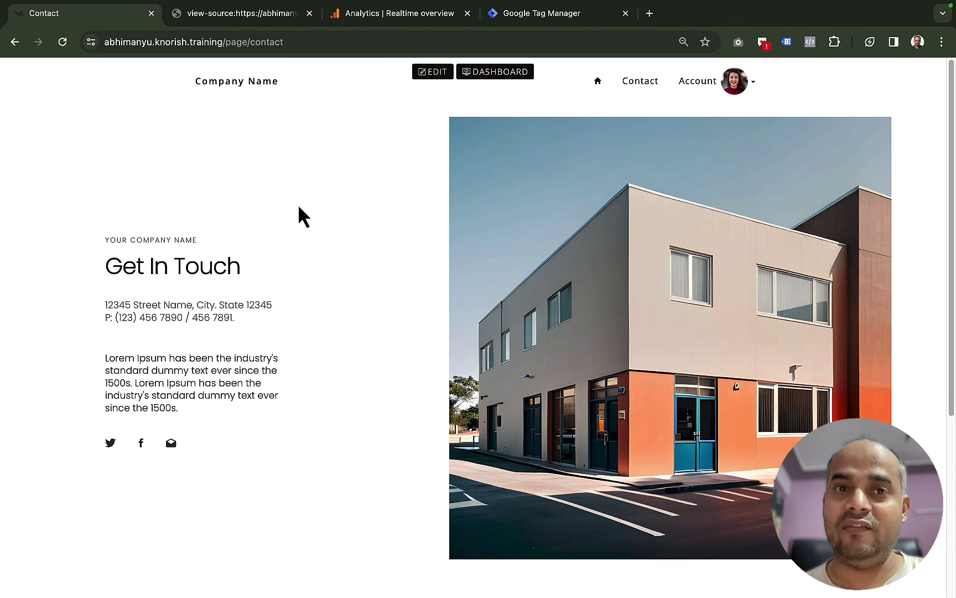
{"action": "key", "text": "ctrl+3"}
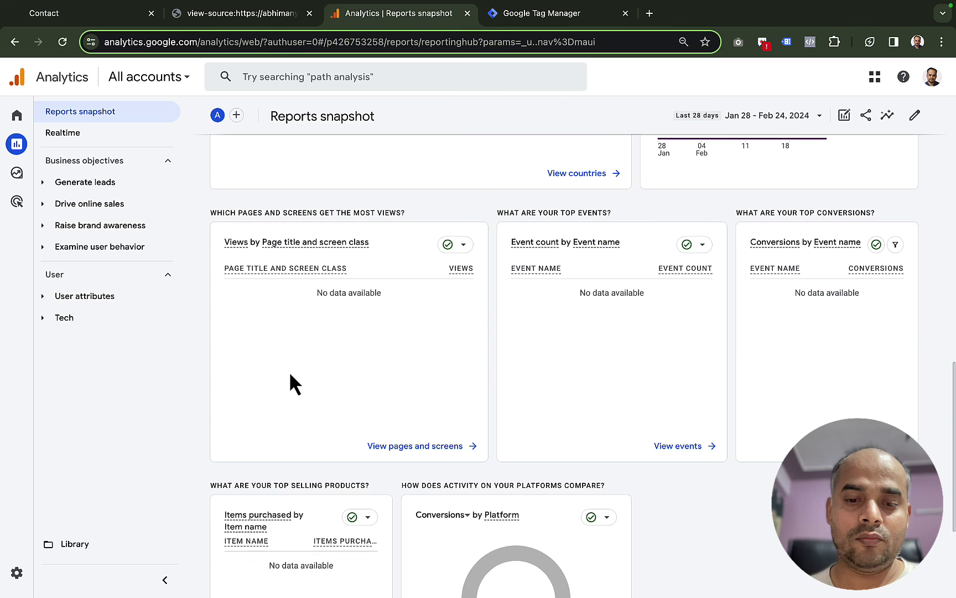
{"action": "scroll", "coordinate": [290, 374], "scroll_direction": "up", "scroll_amount": 3}
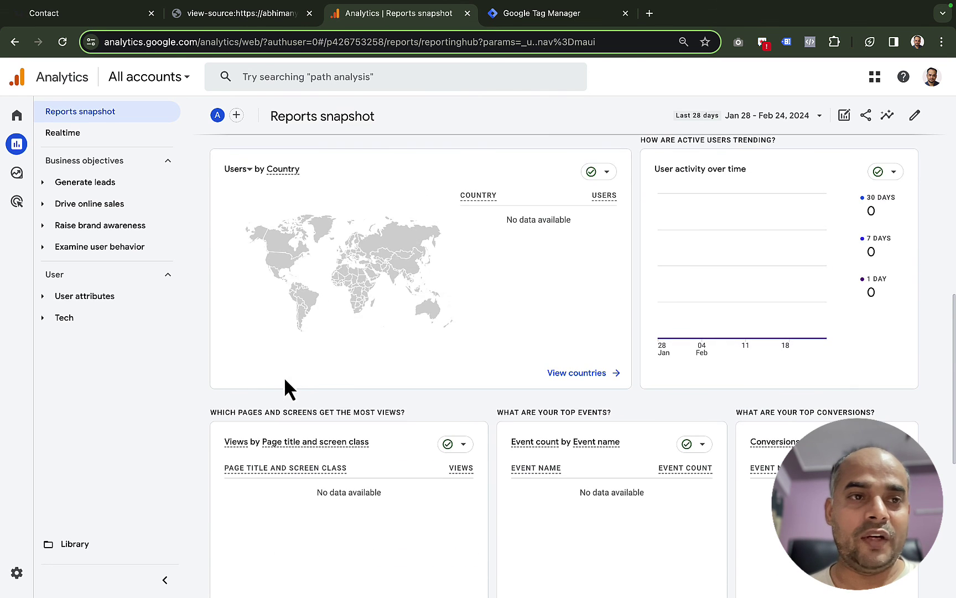
{"action": "scroll", "coordinate": [282, 382], "scroll_direction": "up", "scroll_amount": 2}
{"action": "scroll", "coordinate": [272, 394], "scroll_direction": "up", "scroll_amount": 2}
{"action": "key", "text": "ctrl+1"}
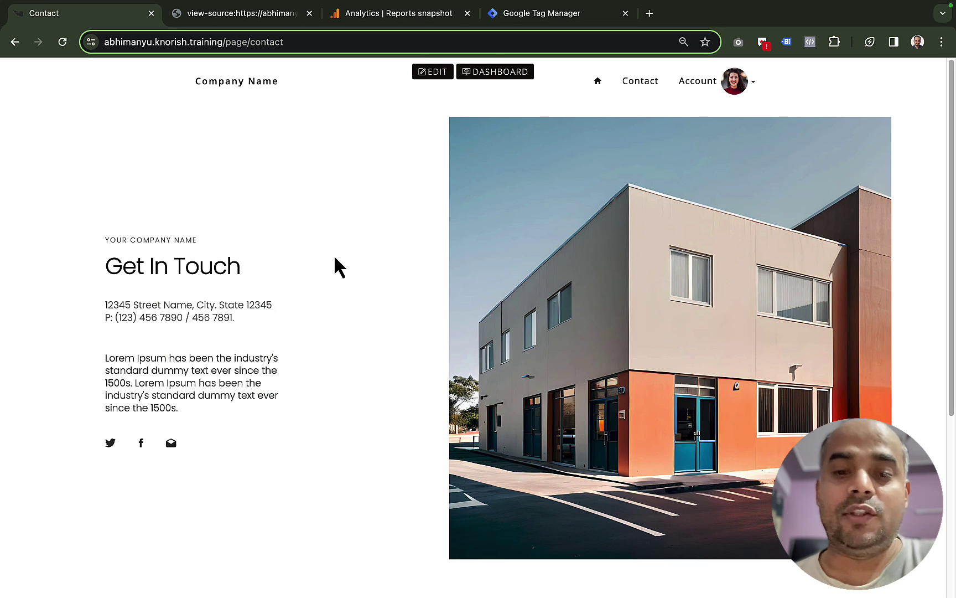